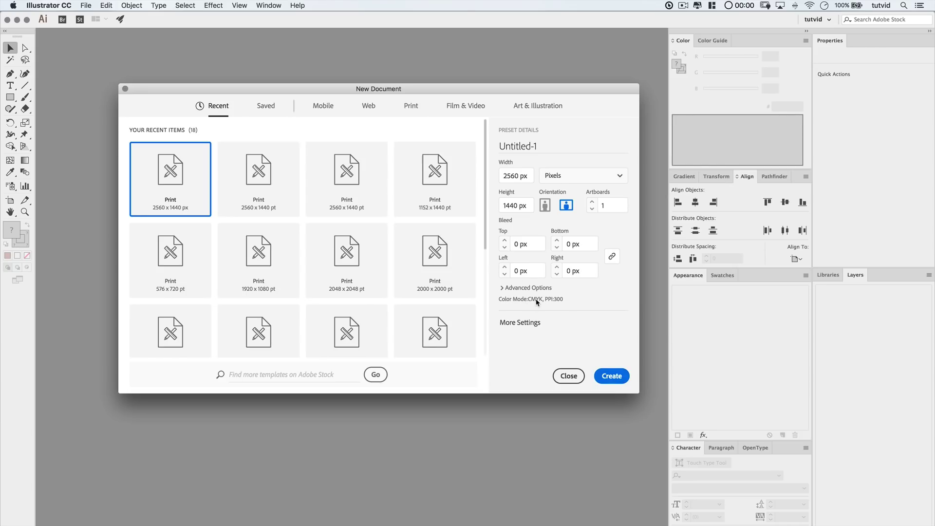
Confirm the 2560 × 1440 px settings to open a blank Untitled-1 document.
left_click(612, 376)
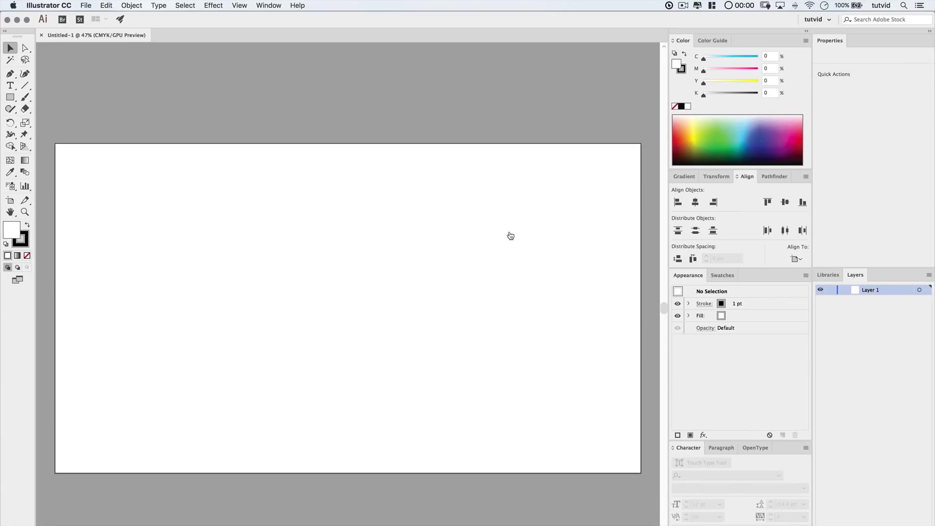
Draw a 175 × 175 px square with the Rectangle tool.
left_click(10, 97)
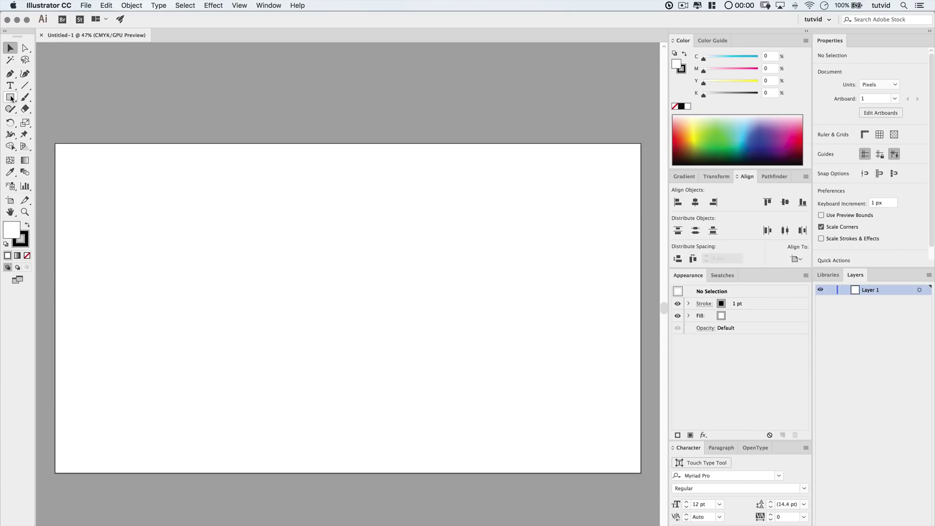
left_click(318, 252)
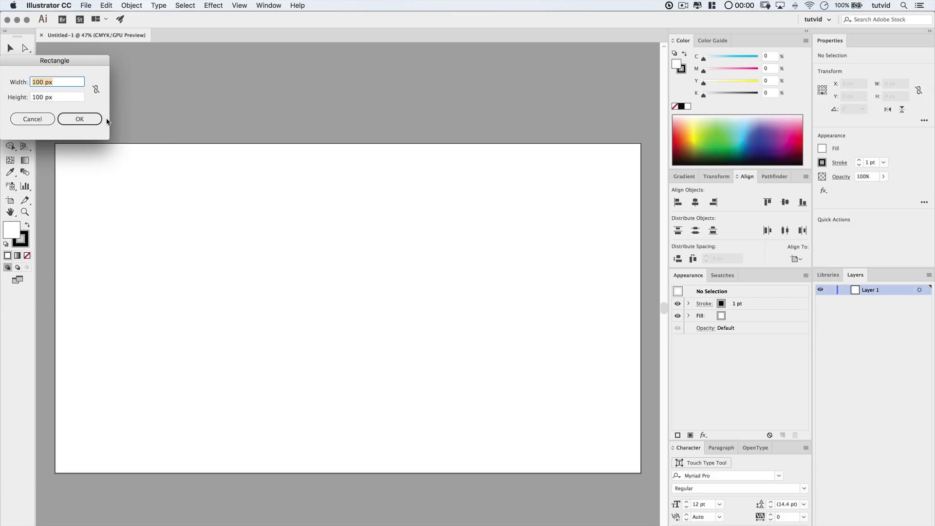
left_click_drag(89, 64, 313, 163)
type("175")
key("Tab")
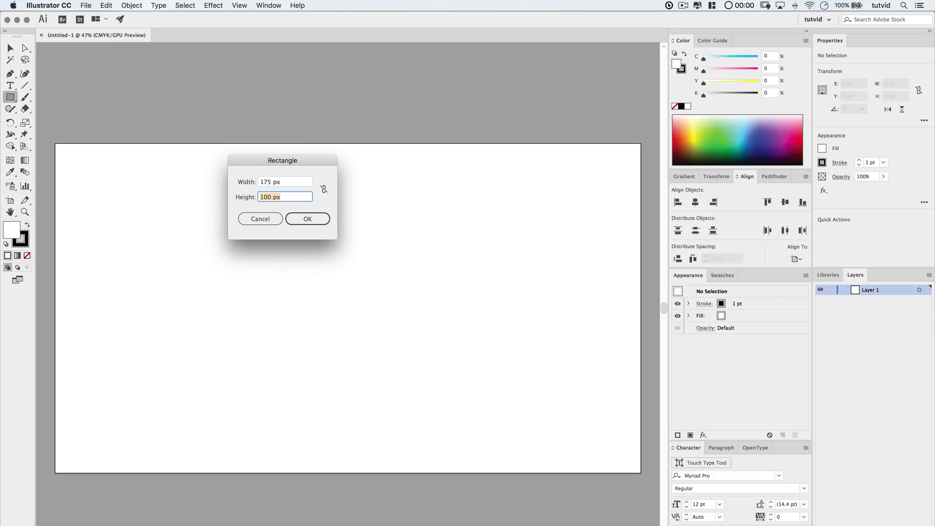
type("175")
left_click(314, 214)
Rotate the square 45° with Object > Transform > Rotate.
left_click(131, 5)
mouse_move(149, 18)
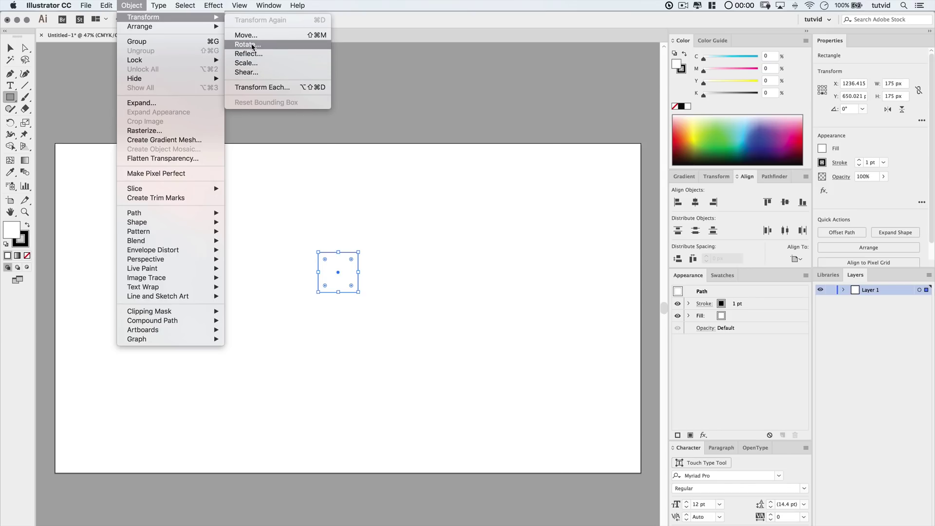
left_click(253, 44)
left_click_drag(125, 76, 201, 78)
type("45")
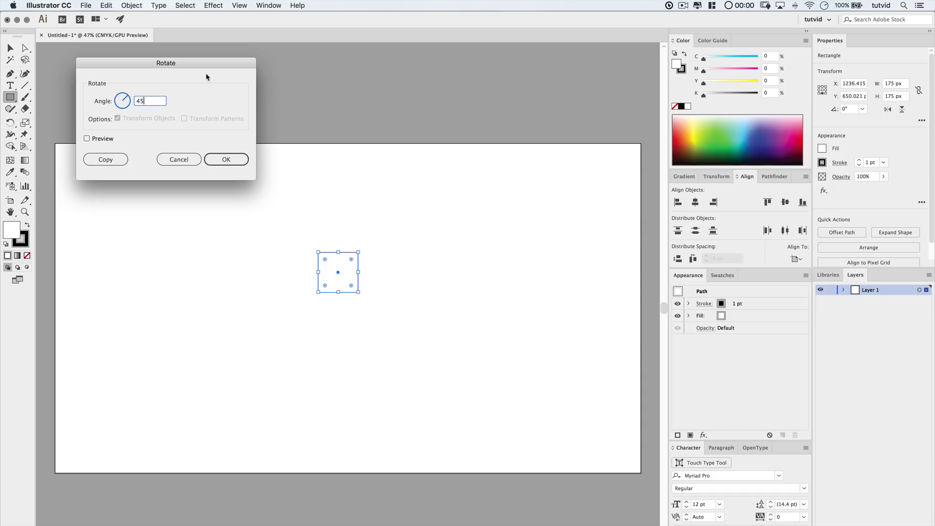
left_click(227, 159)
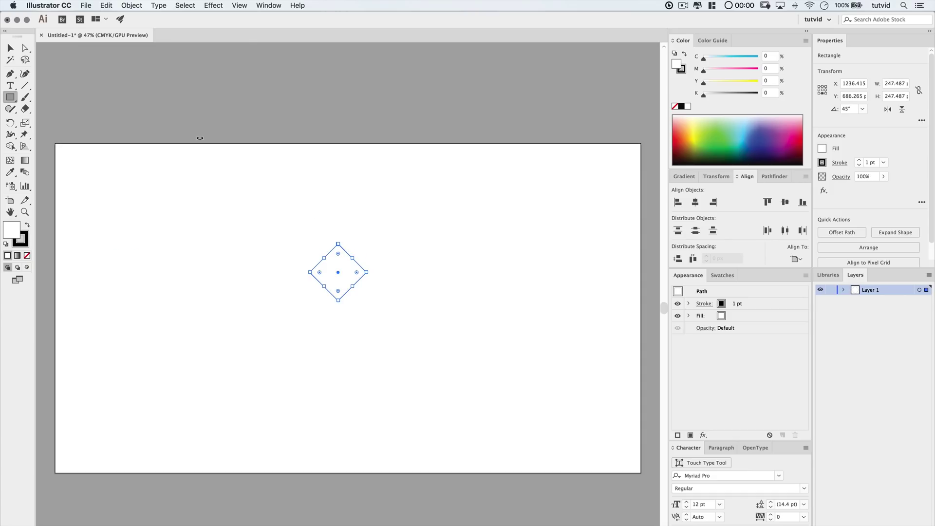
Scale the diamond non-uniformly to 100% horizontal and 70% vertical.
left_click(132, 5)
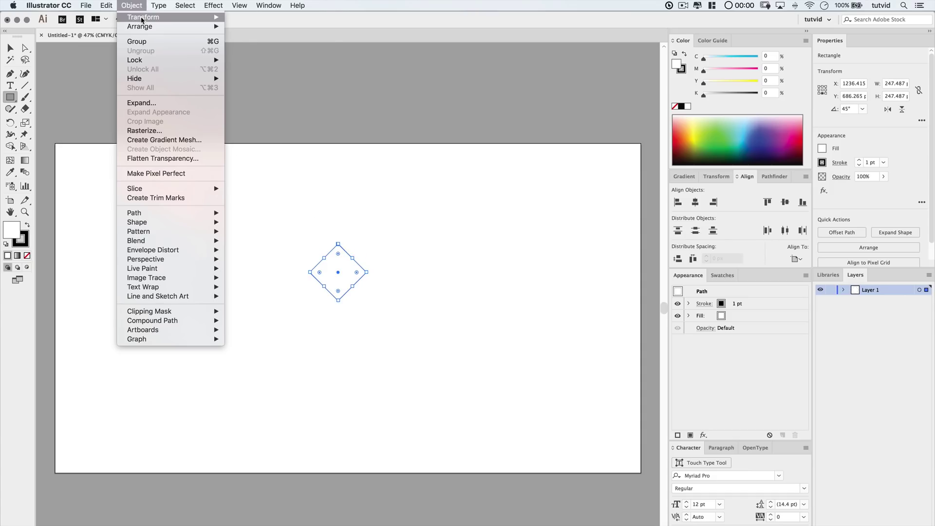
mouse_move(142, 19)
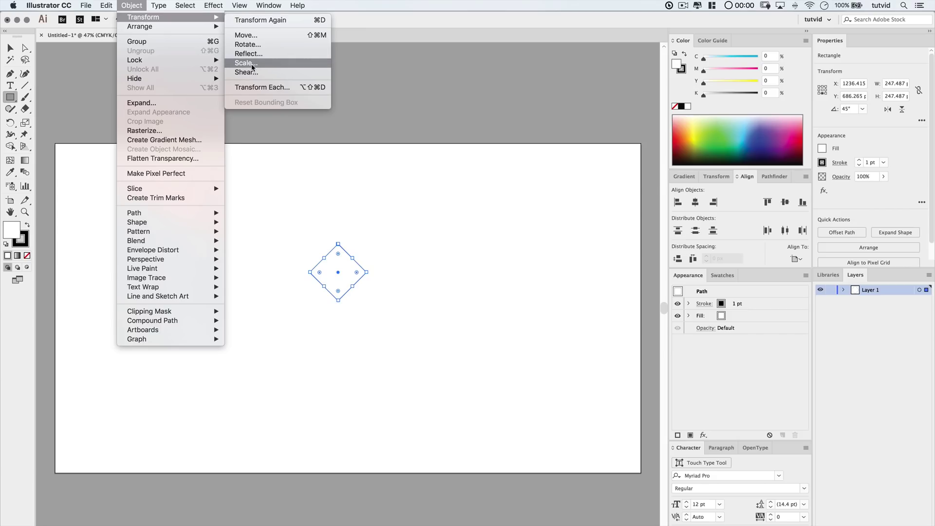
left_click(252, 66)
left_click_drag(101, 63, 220, 64)
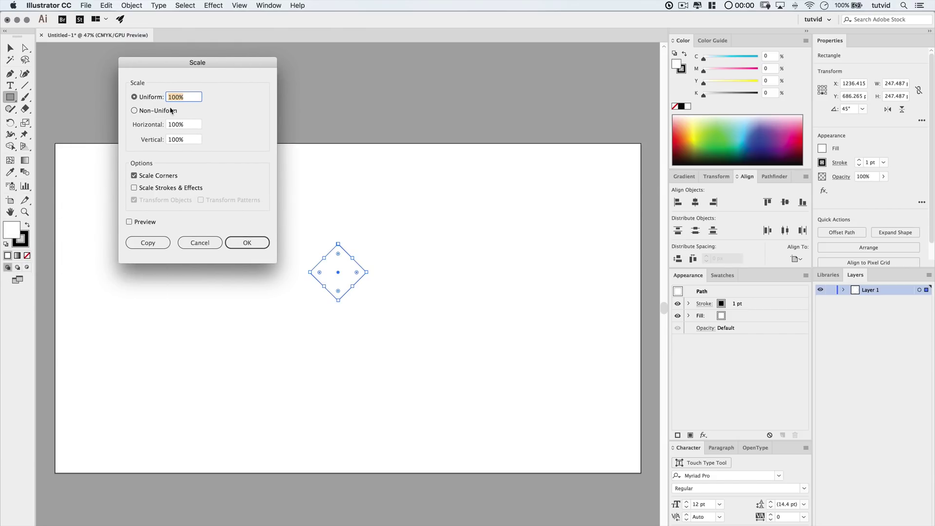
left_click(152, 111)
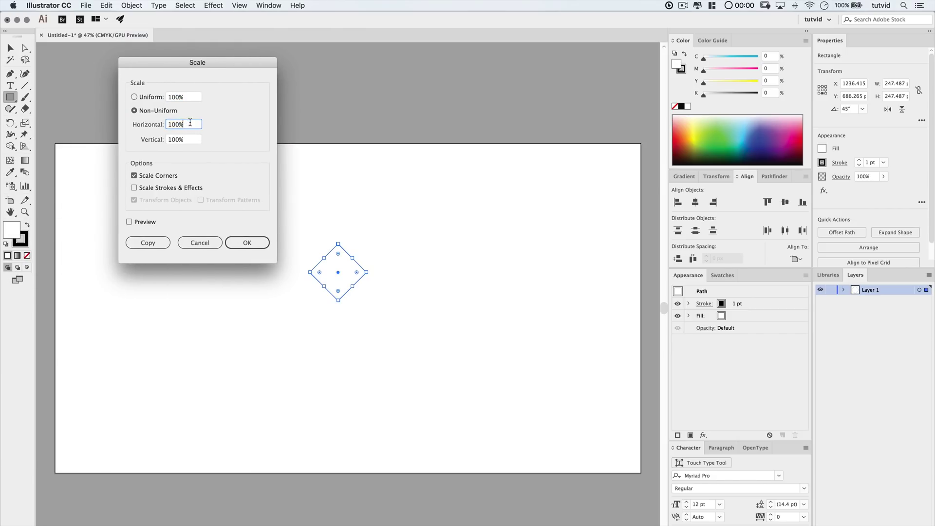
type("70")
left_click(139, 222)
double_click(187, 126)
type("1")
key("Tab")
type("70")
left_click(247, 242)
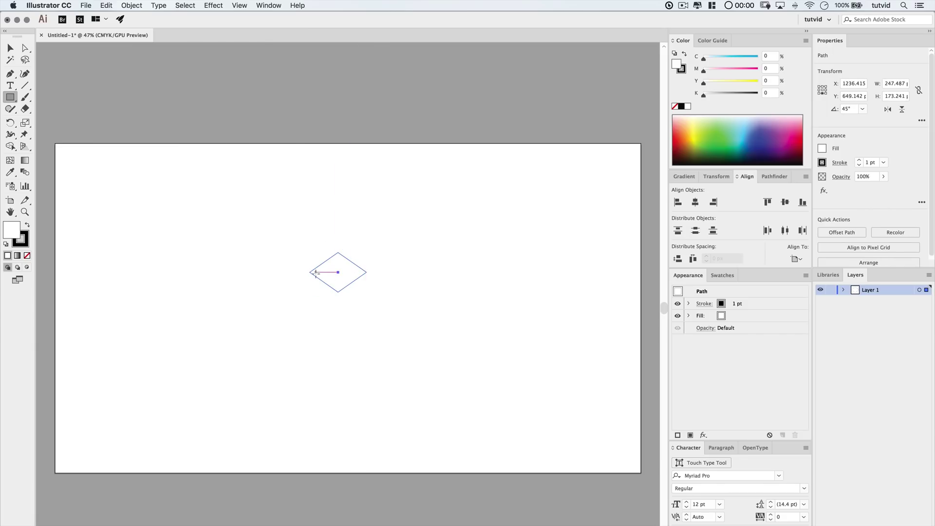
Paste a copy of the diamond behind the original and nudge it downward.
left_click(137, 5)
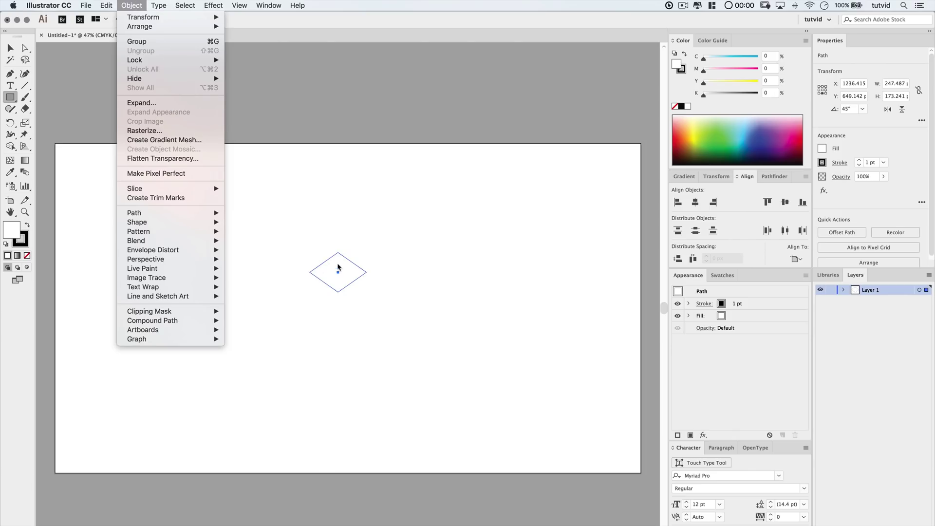
left_click(8, 49)
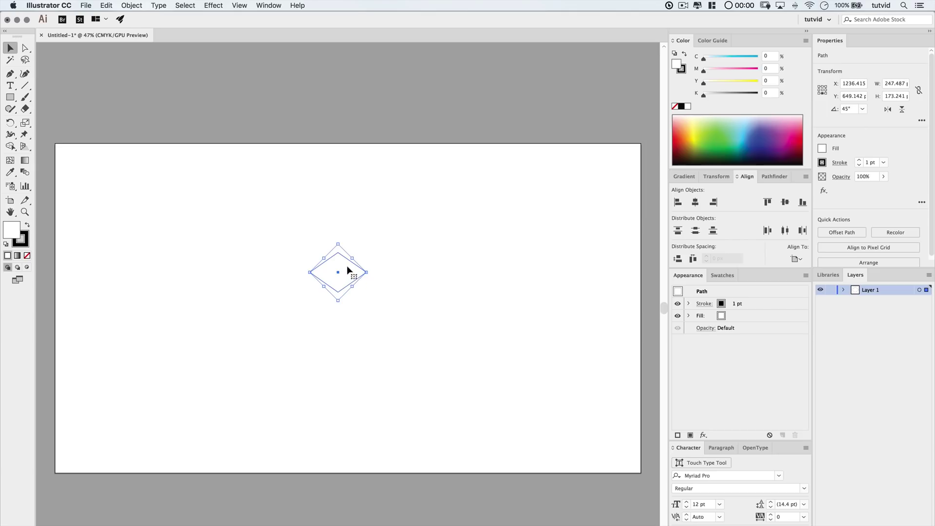
left_click(107, 5)
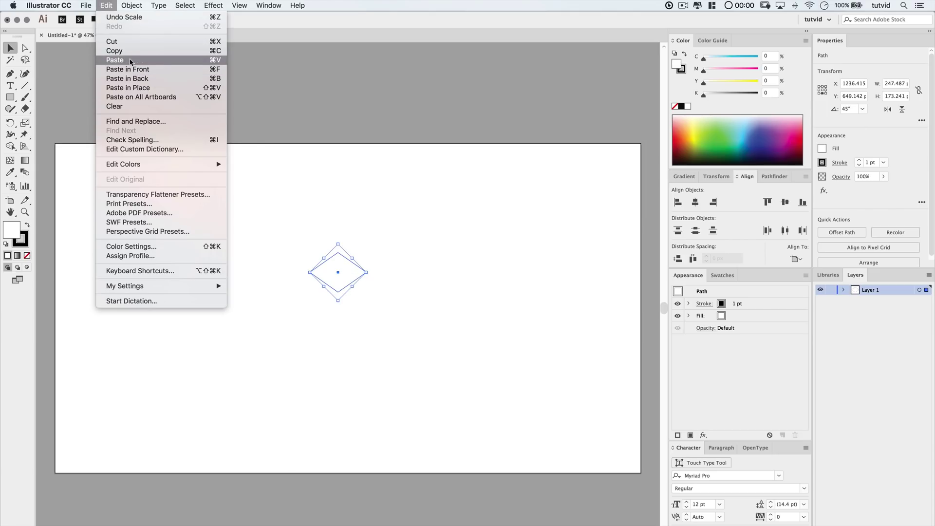
left_click(107, 5)
left_click(107, 6)
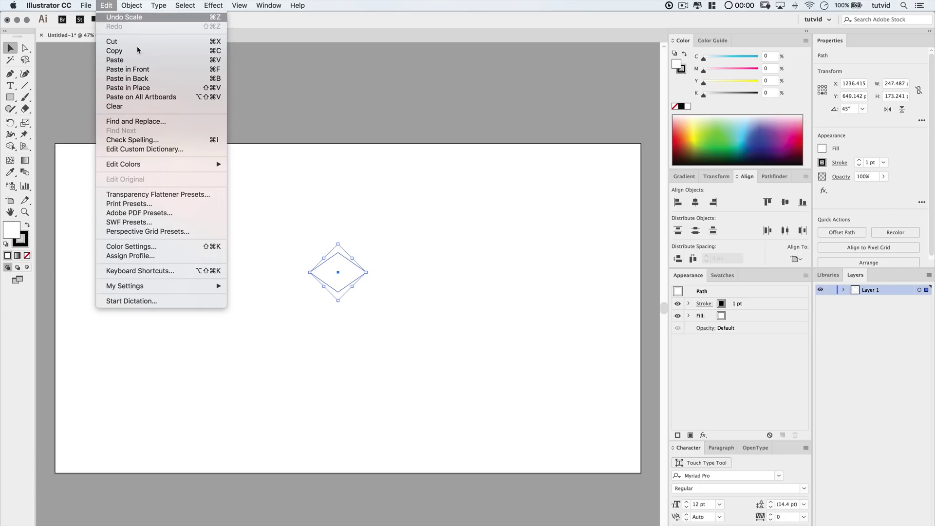
left_click(139, 78)
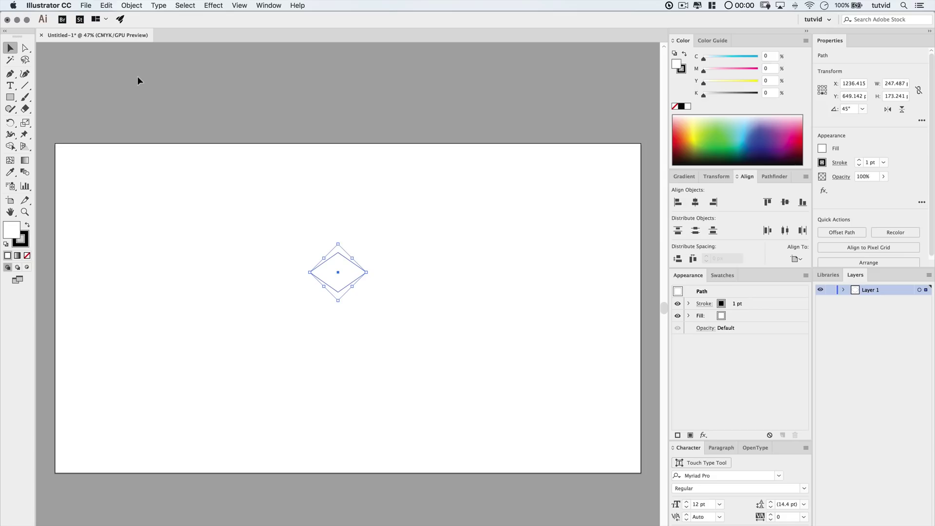
key("shift+Down")
key("shift+Down")
key("shift+Down")
key("shift+Down")
key("shift+Down")
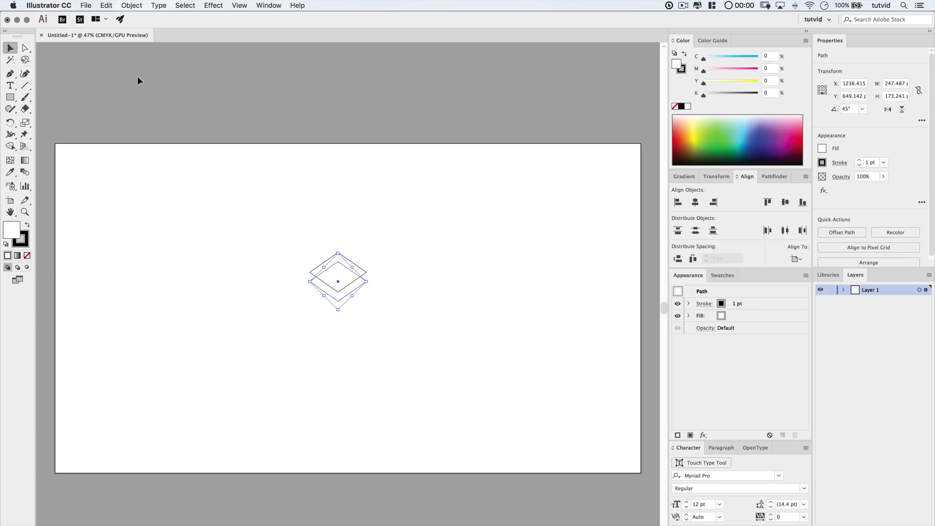
Select both diamonds and move them lower on the artboard.
left_click(215, 265)
mouse_move(303, 210)
left_mouse_down()
mouse_move(515, 380)
mouse_move(406, 331)
left_mouse_up()
left_click_drag(351, 276, 354, 306)
left_click_drag(399, 349, 438, 320)
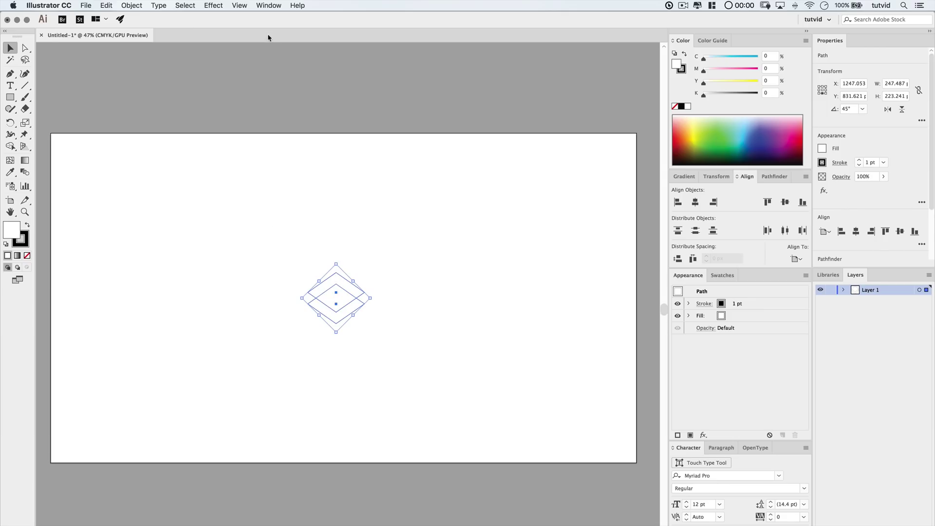
Convert both stacked diamonds into guides and turn on Smart Guides.
left_click(239, 4)
mouse_move(294, 292)
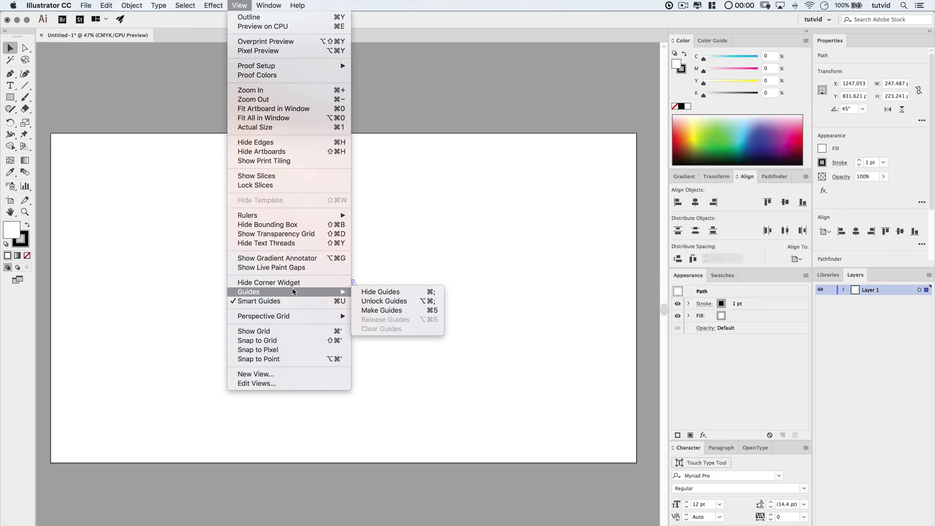
left_click(382, 310)
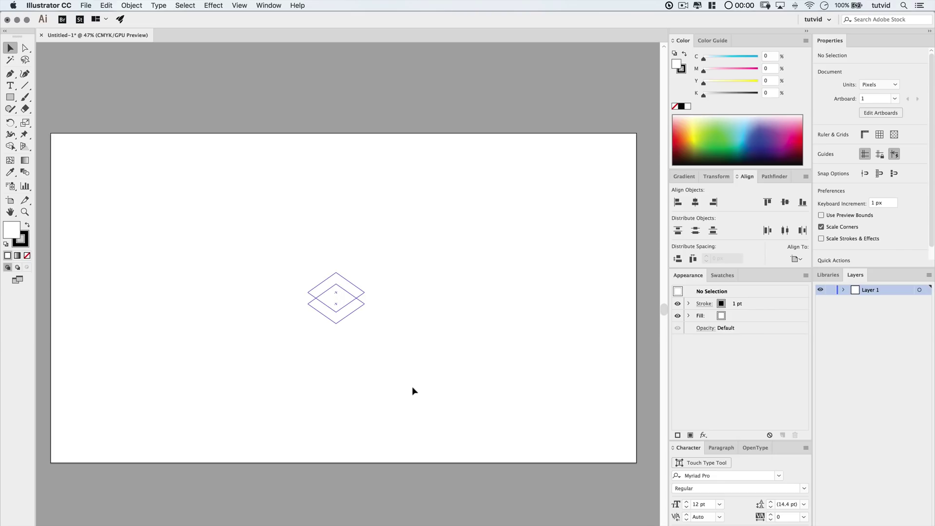
left_click(239, 5)
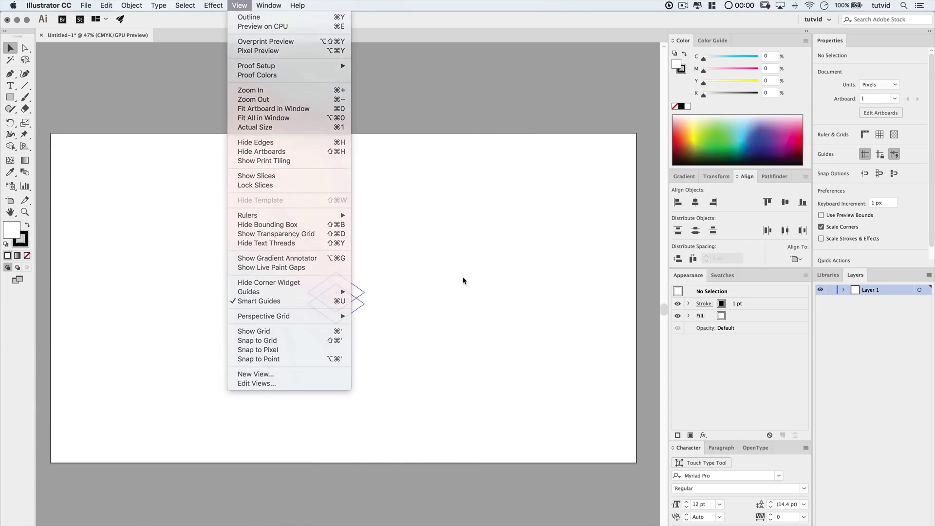
left_click(360, 329)
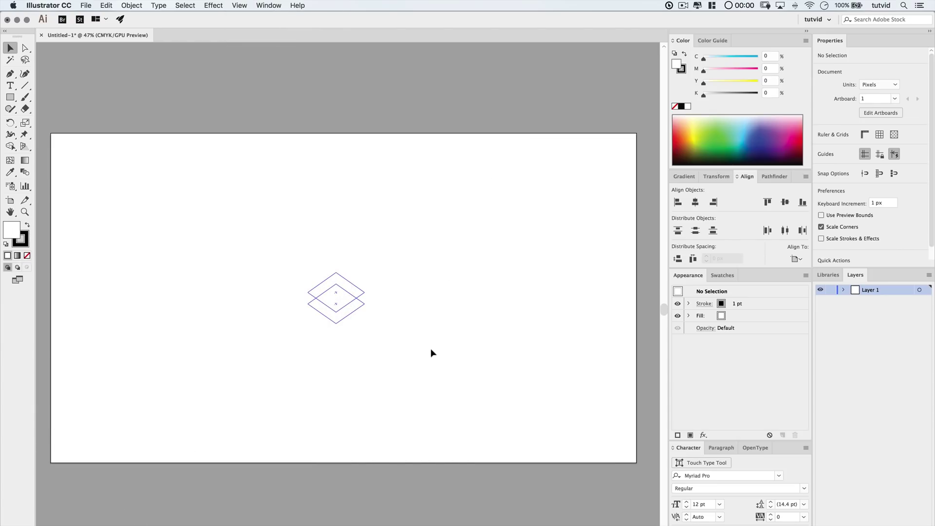
Pick the Pen tool with no stroke and a green fill.
left_click(11, 73)
left_click(27, 236)
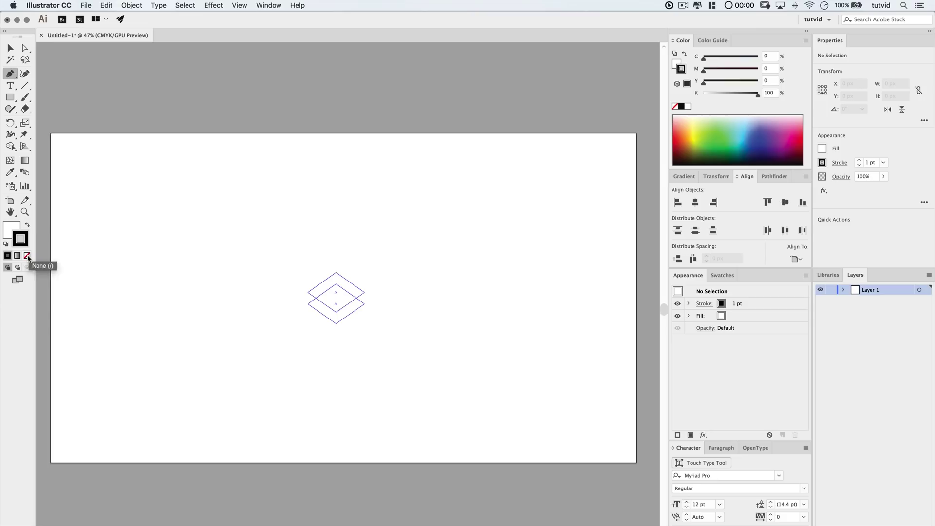
left_click(28, 256)
left_click(14, 231)
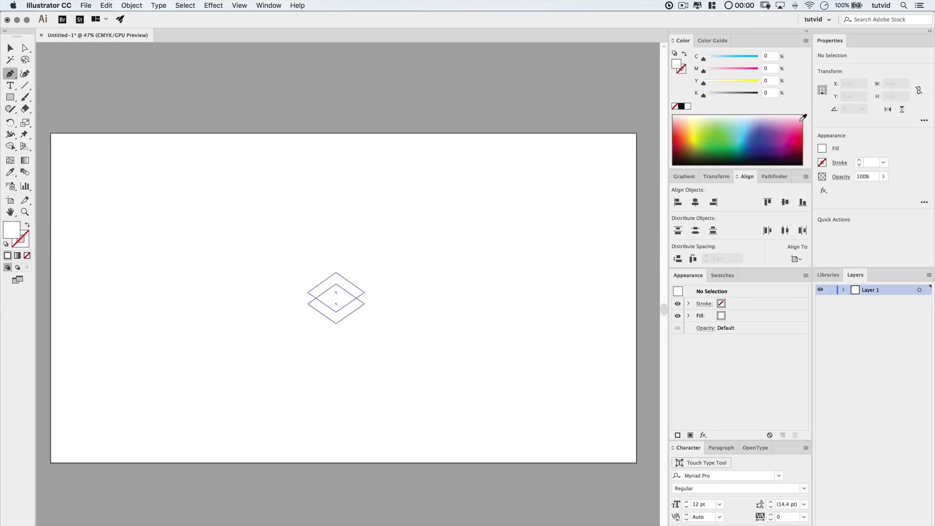
left_click(715, 121)
left_click(715, 122)
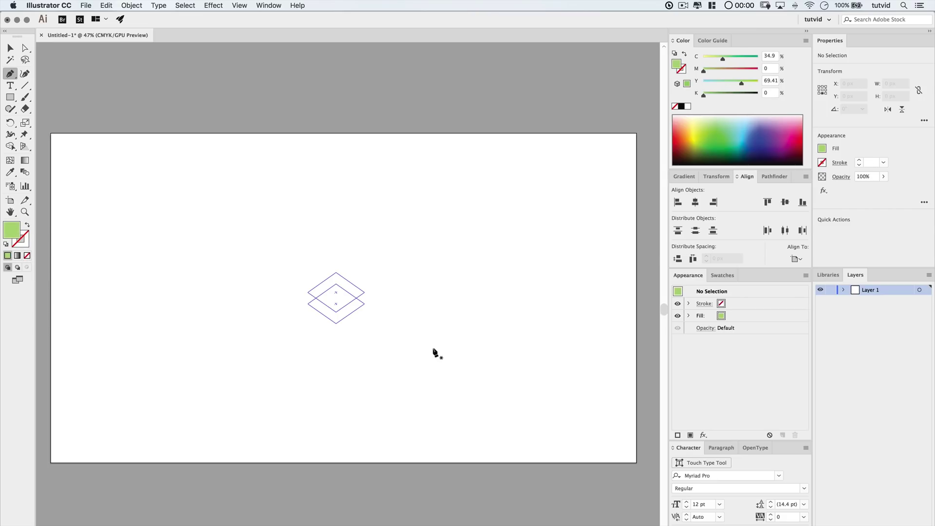
Trace the top diamond face through its four guide corners.
left_click(308, 294)
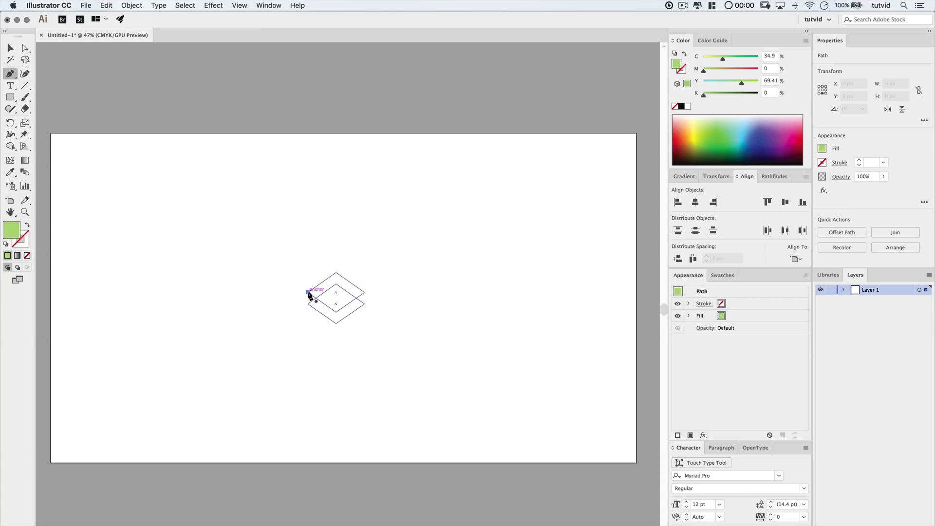
left_click(336, 272)
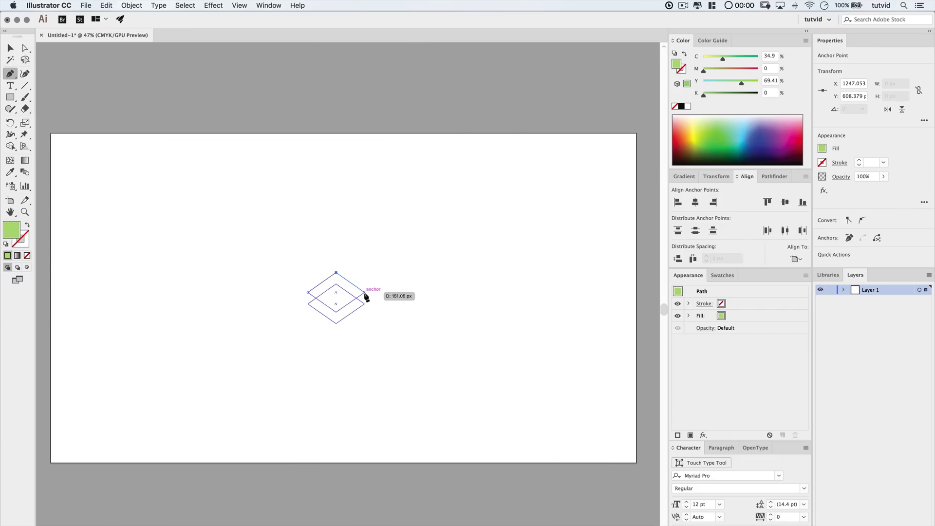
left_click(366, 294)
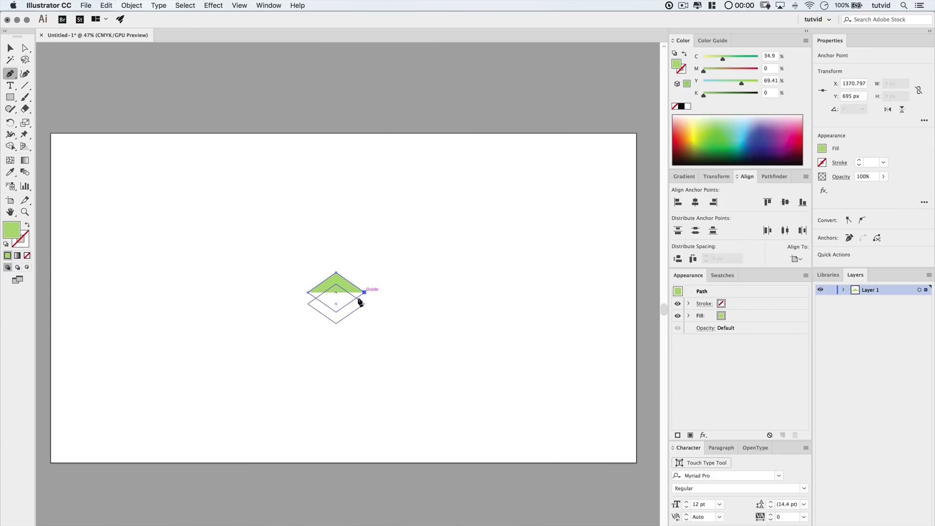
left_click(336, 312)
left_click(308, 292)
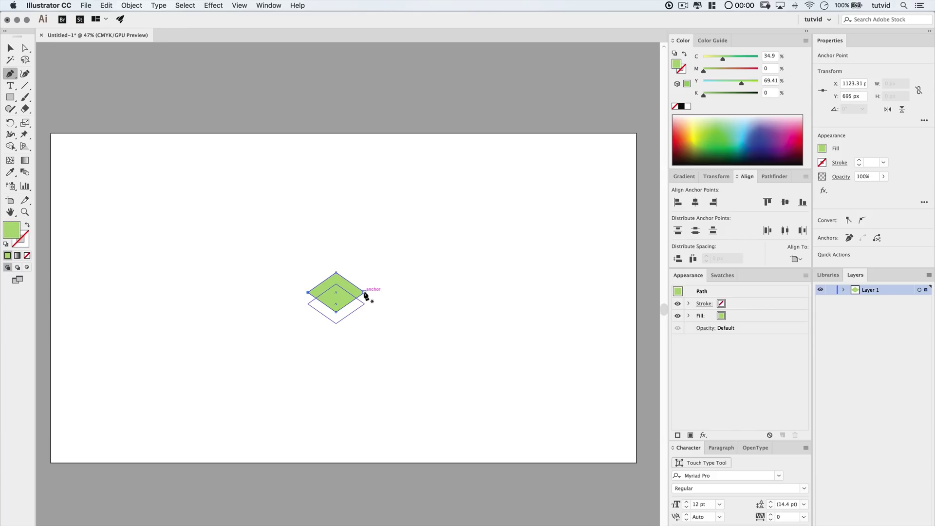
Draw the right and left side faces down to the cube's bottom point.
left_click_drag(365, 295, 366, 309)
left_click_drag(336, 323, 366, 287)
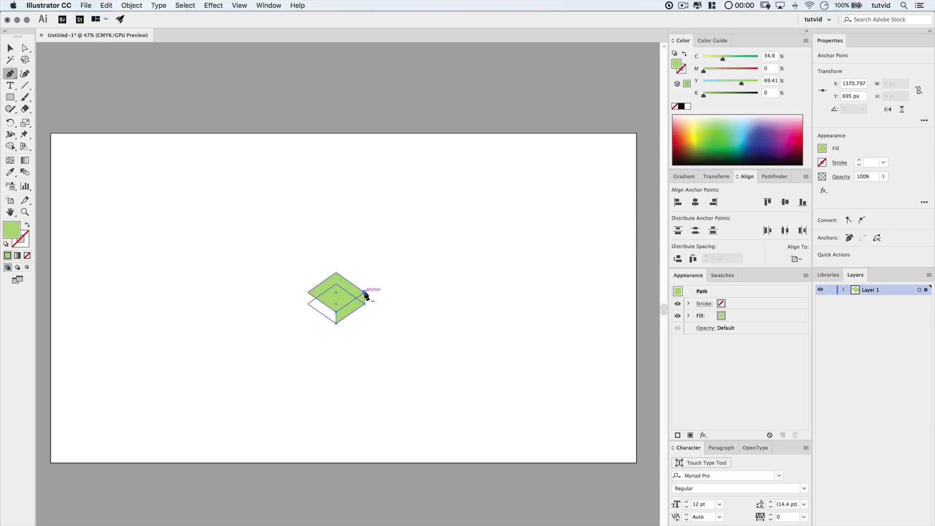
left_click(308, 293)
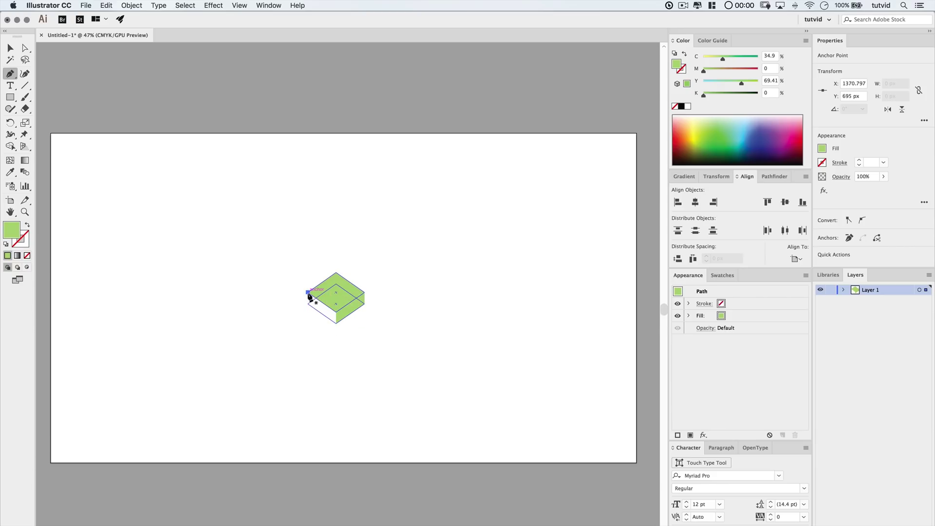
left_click_drag(308, 303, 335, 324)
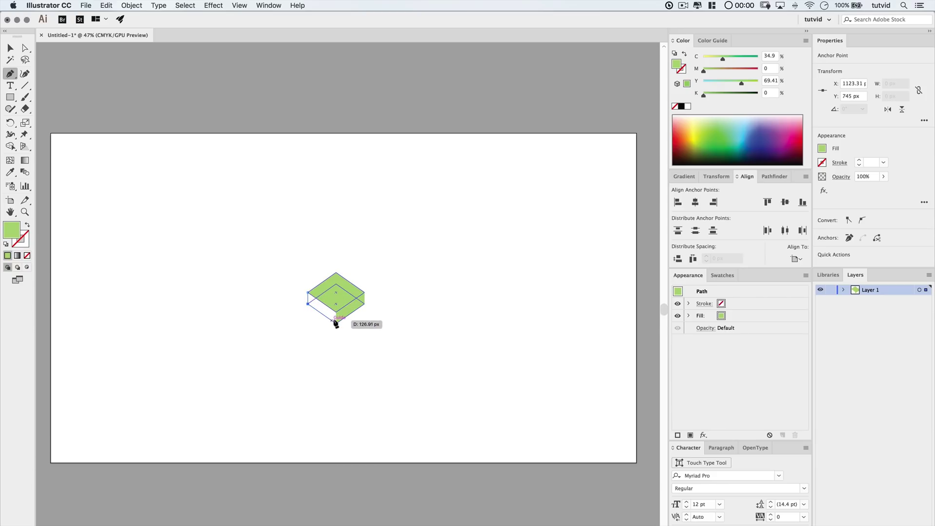
left_click(336, 324)
left_click(336, 312)
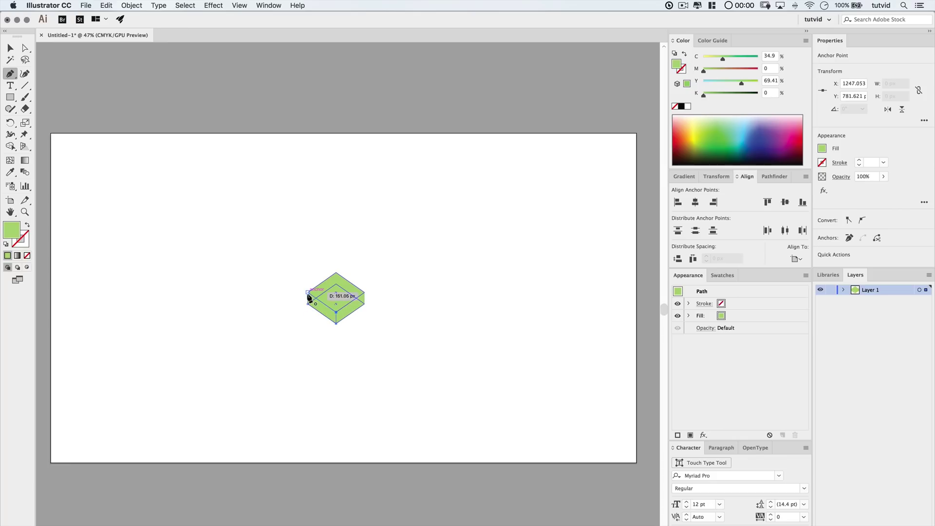
left_click(308, 293)
key("v")
left_click(361, 359)
left_click_drag(300, 271, 368, 361)
Darken the right face to K 40 and the left face to K 81.
left_click(367, 361)
left_click(351, 309)
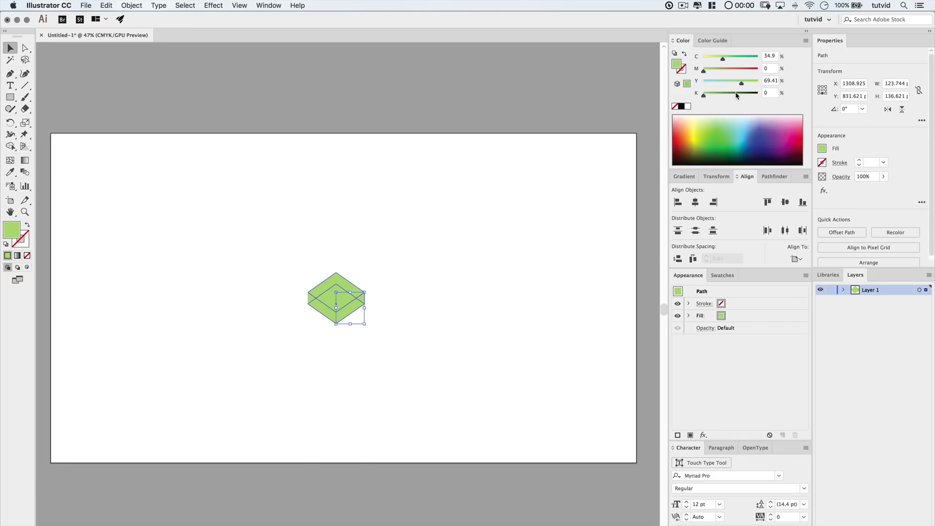
left_click_drag(732, 96, 727, 96)
left_click(325, 312)
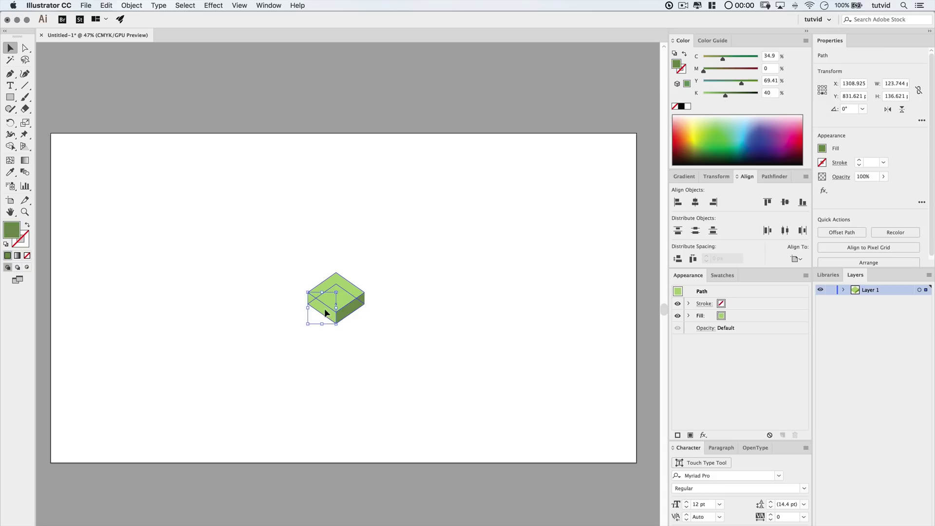
left_click(748, 95)
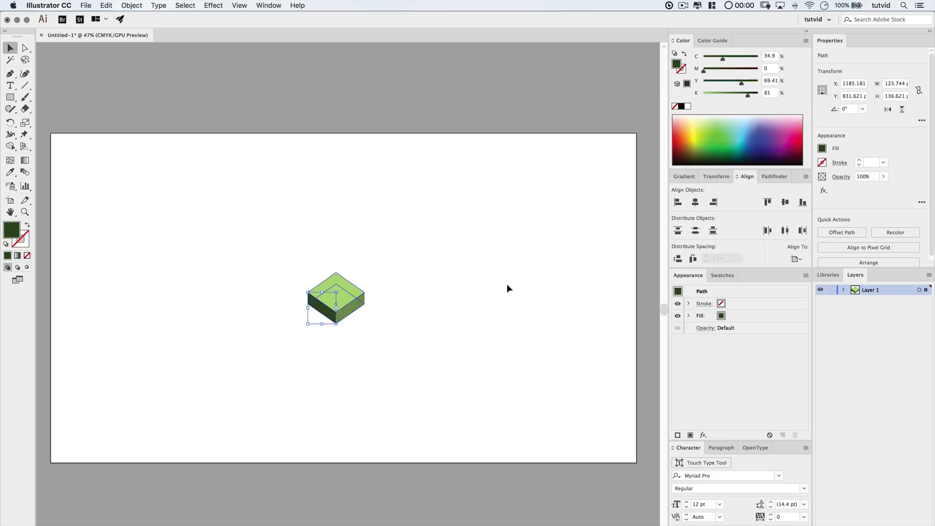
left_click(418, 360)
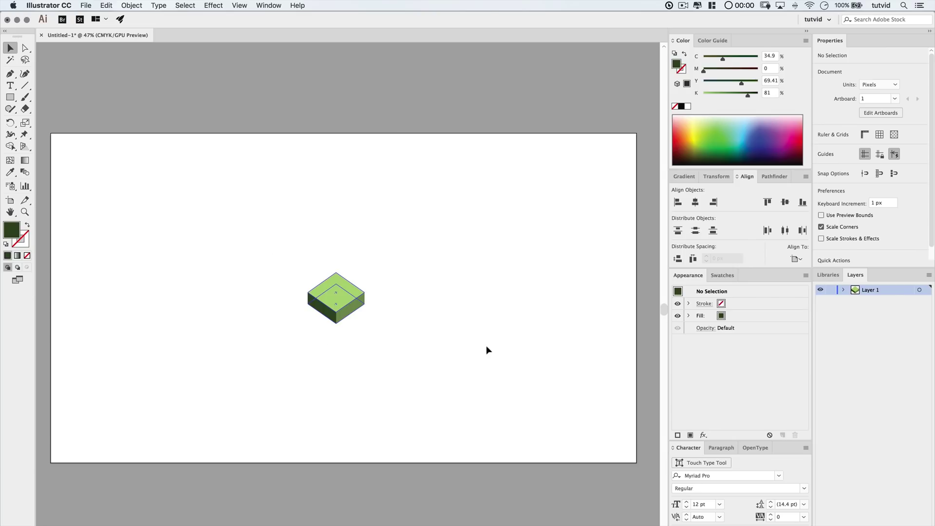
Hide the guides and select all the cube's faces.
left_click(246, 8)
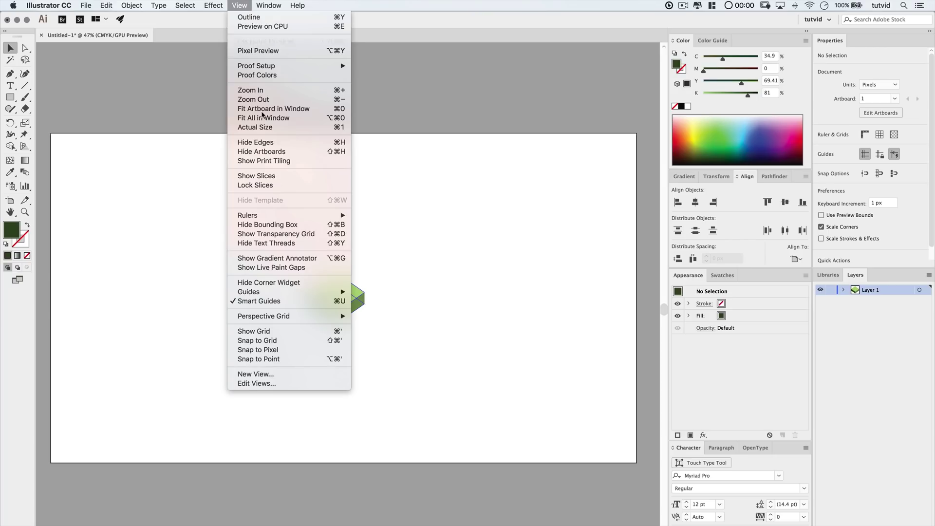
mouse_move(292, 293)
left_click(391, 291)
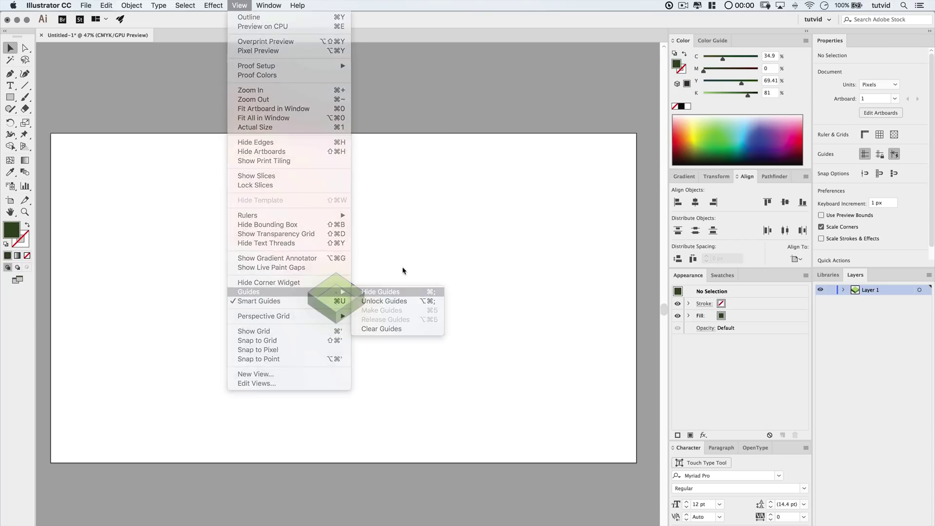
left_click_drag(408, 260, 267, 334)
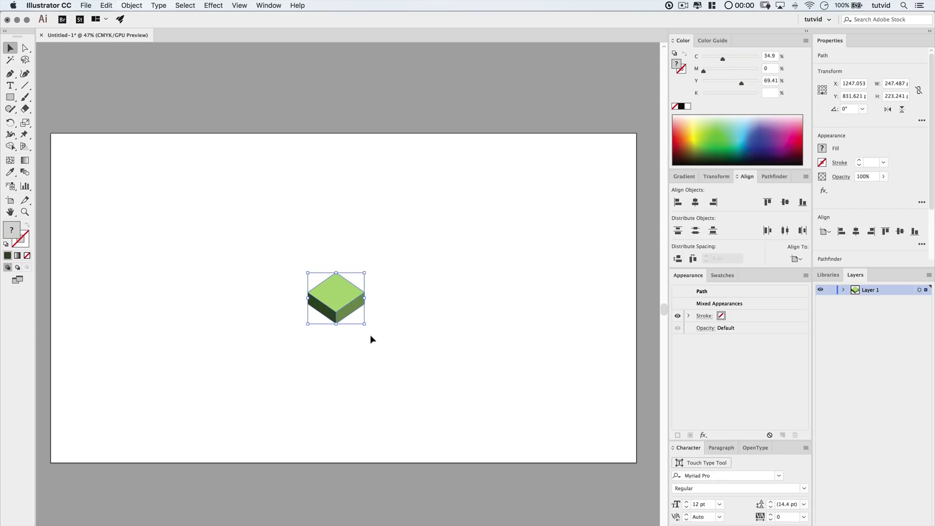
Group the cube and paste three copies in front, giving four cube groups.
key("super+g")
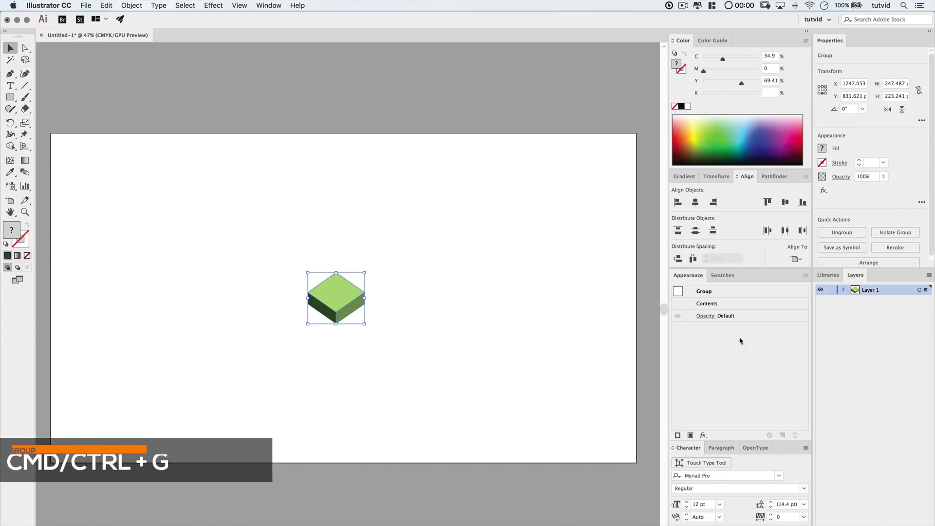
left_click(844, 292)
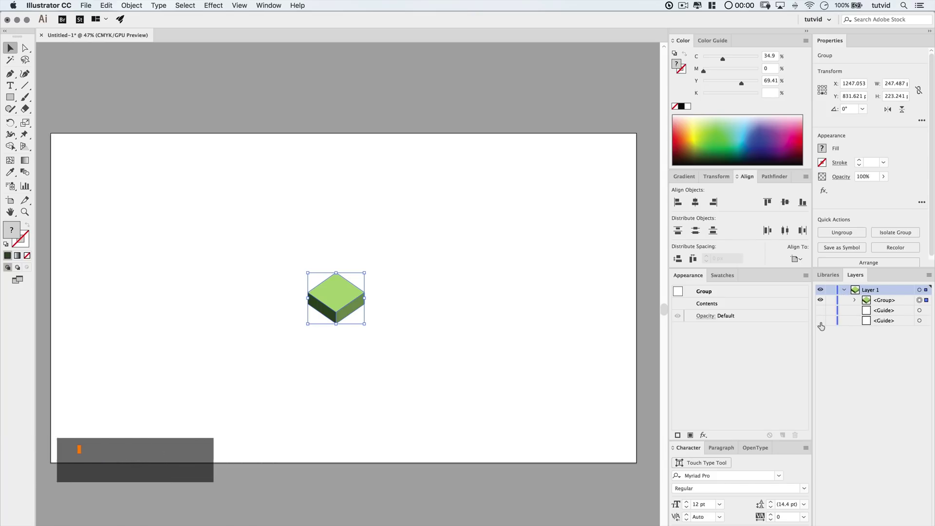
left_click(892, 301)
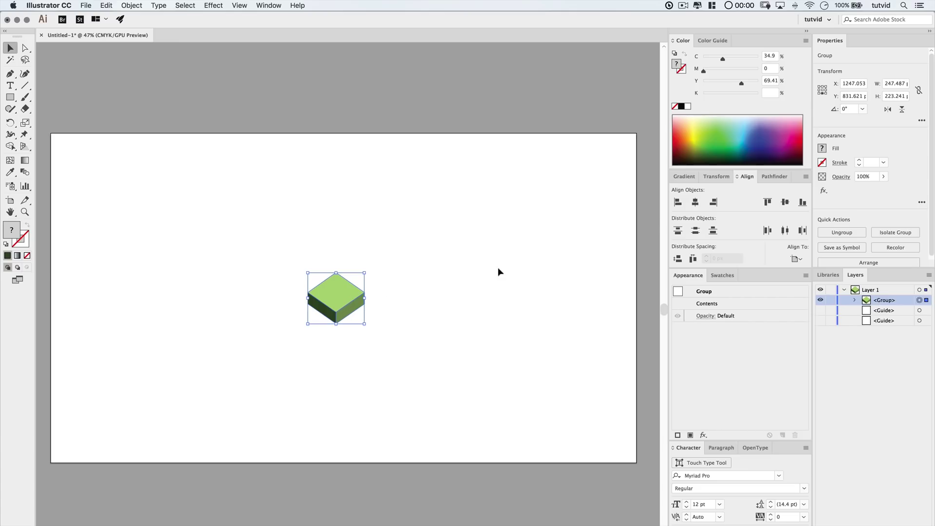
key("a")
key("super+f")
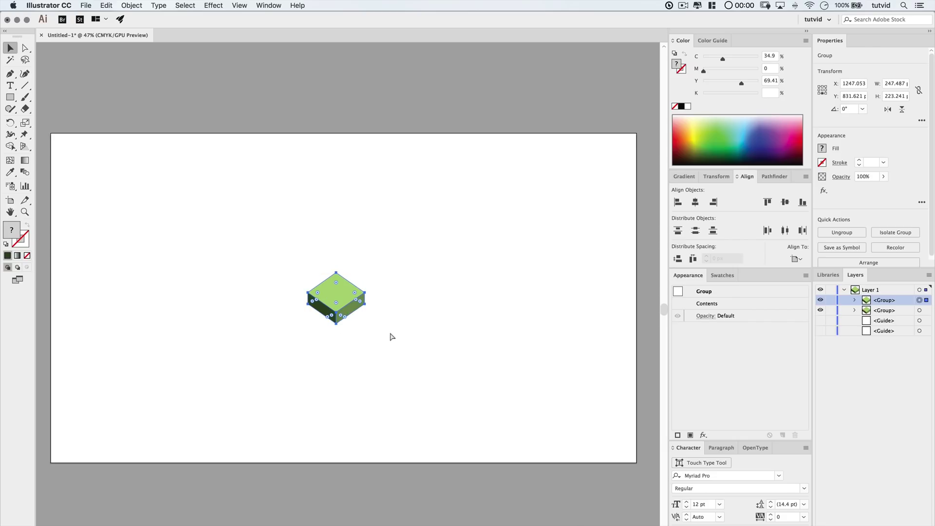
key("super+f")
key("super+f")
key("v")
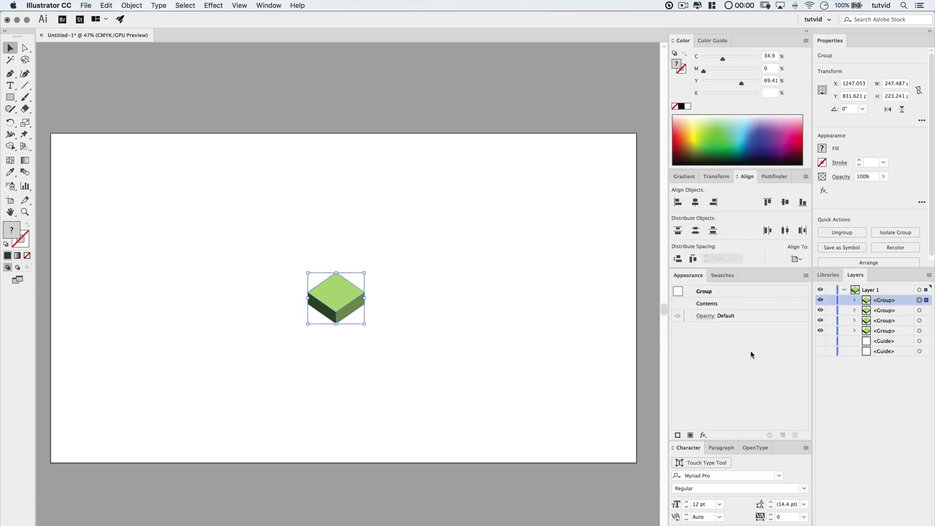
left_click(884, 302)
Rename the cube groups 1, 2, 3, 4 and nudge group 1 upward.
double_click(883, 301)
type("1")
double_click(882, 310)
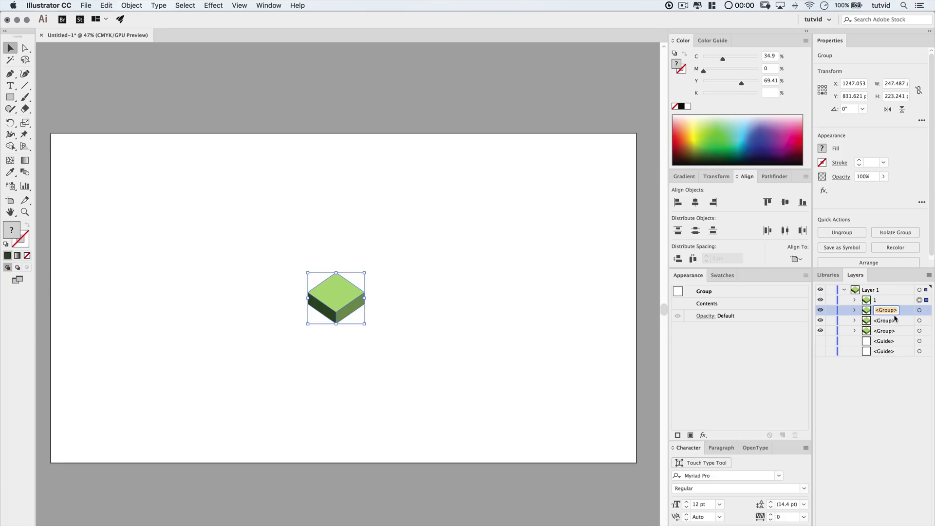
type("2")
double_click(886, 322)
type("3")
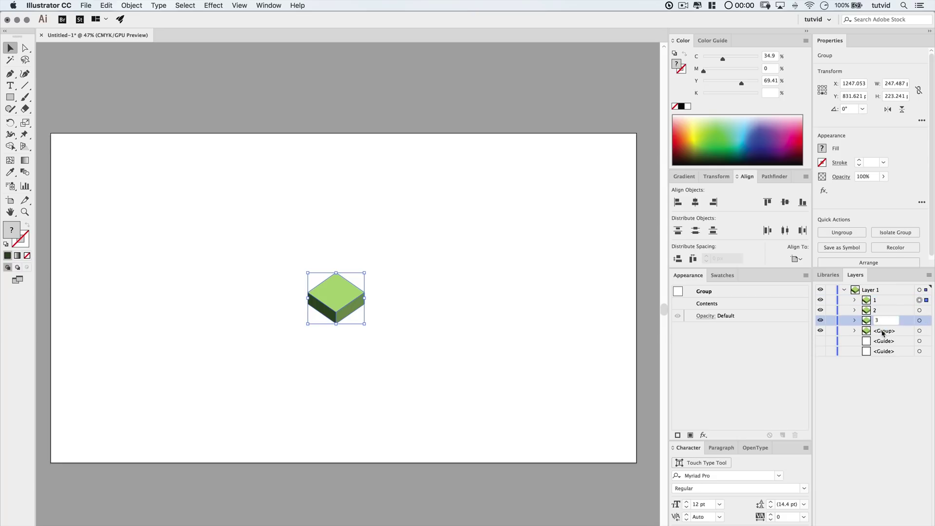
double_click(883, 332)
type("4")
left_click(875, 368)
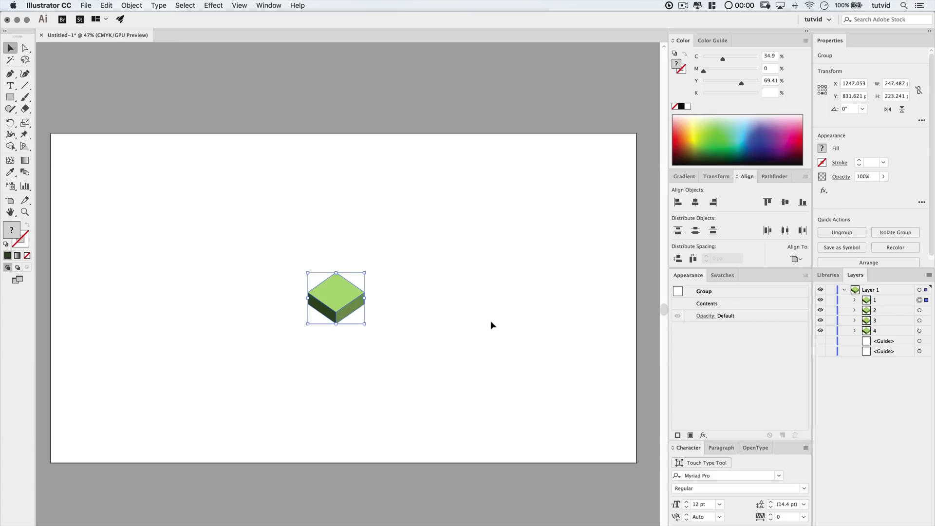
key("shift+Up")
key("shift+Up")
key("shift+Up")
key("shift+Up")
key("shift+Up")
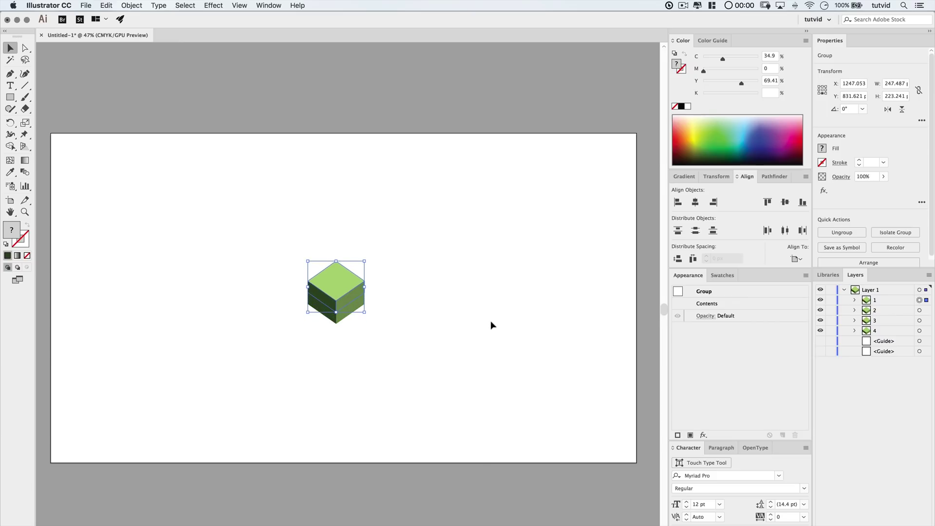
left_click(455, 349)
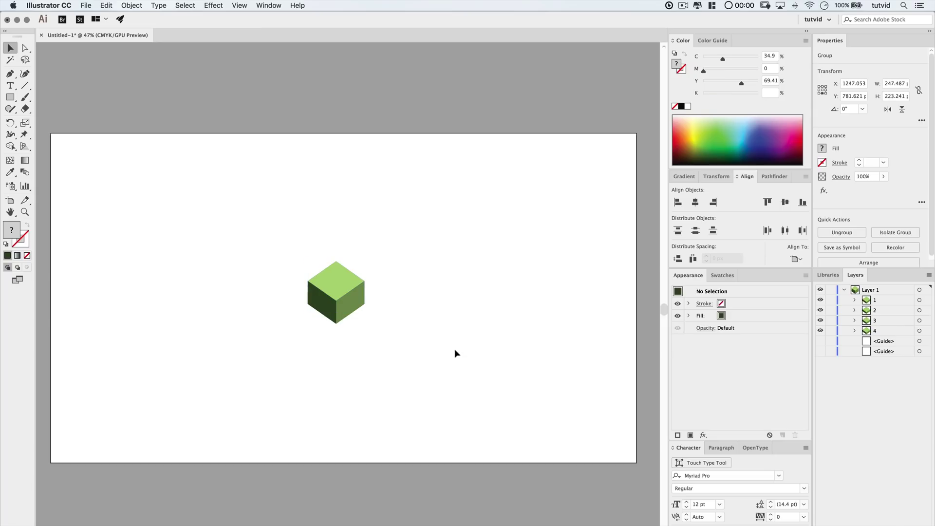
Move cube group 3 down by 100 px.
left_click(919, 321)
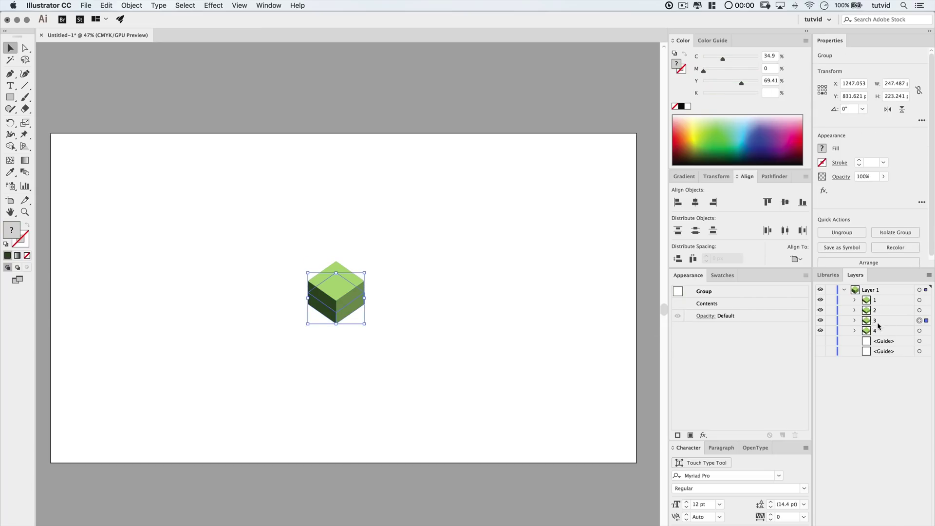
left_click(582, 356)
left_click(919, 321)
left_click(131, 6)
mouse_move(142, 18)
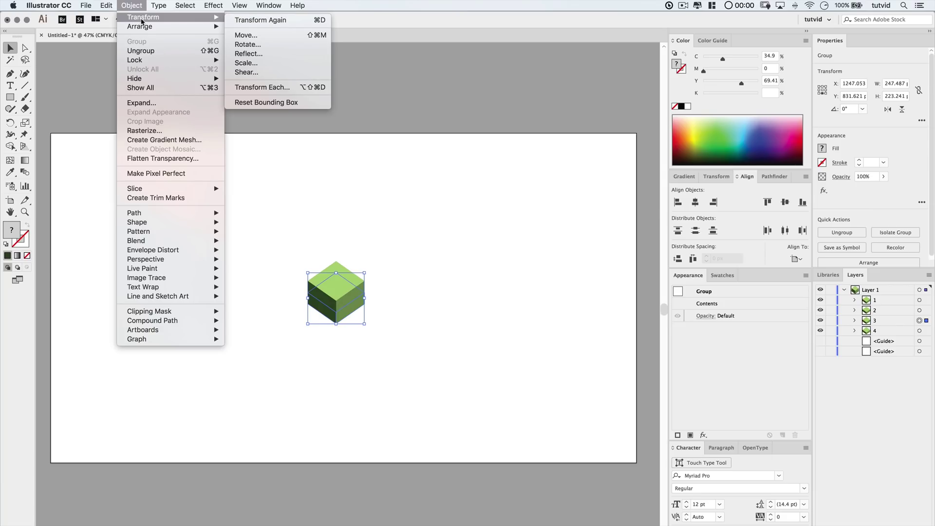
left_click(254, 34)
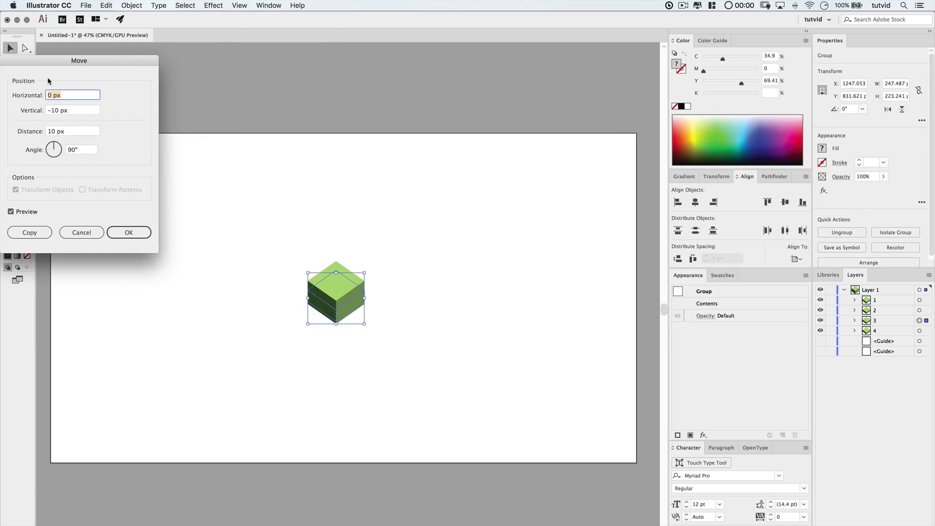
double_click(118, 124)
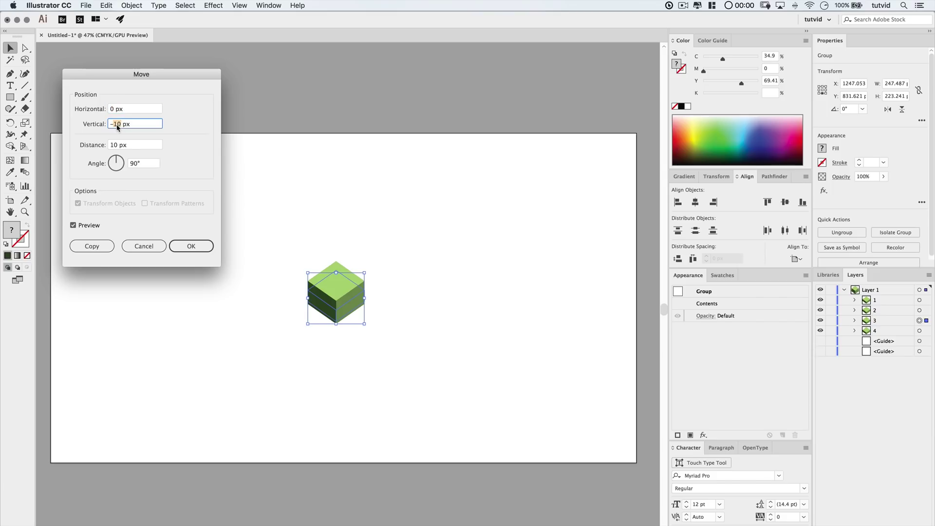
type("100")
key("Tab")
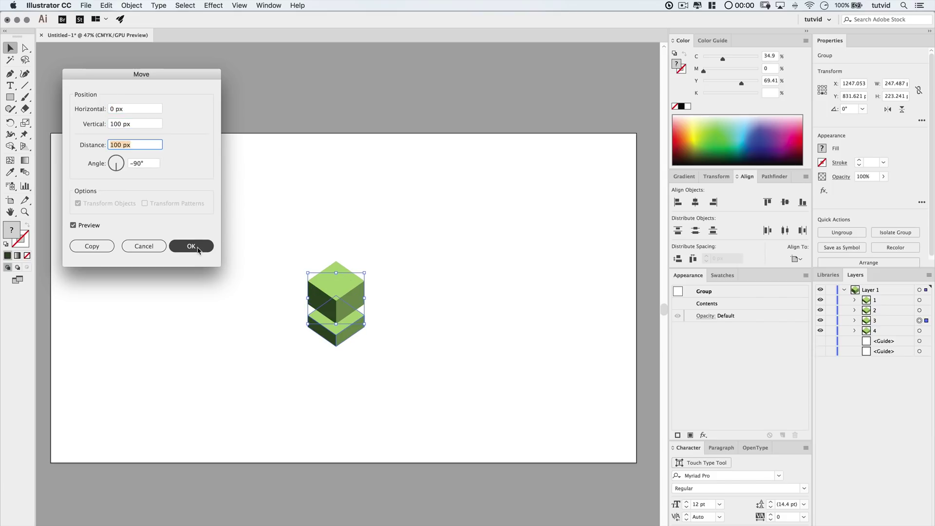
left_click(198, 249)
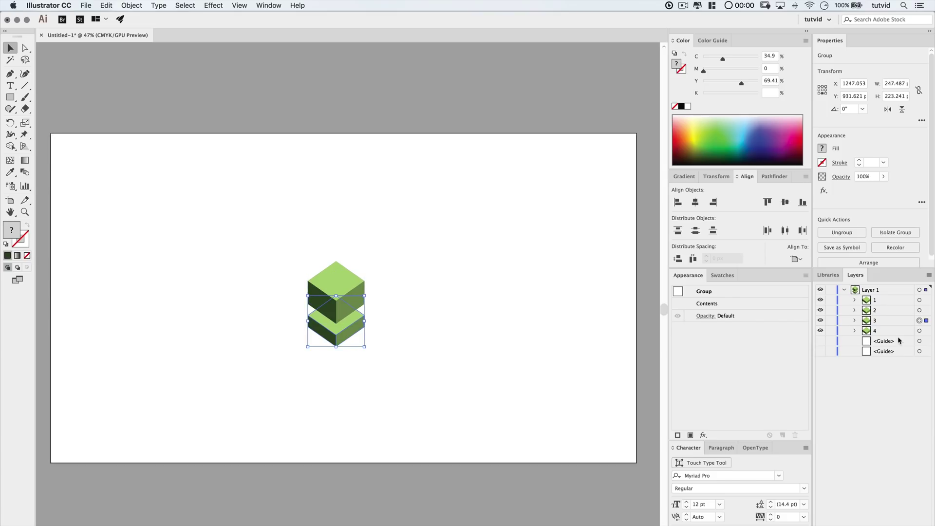
Move cube group 4 down by 200 px and select all stacked tiers.
left_click(919, 331)
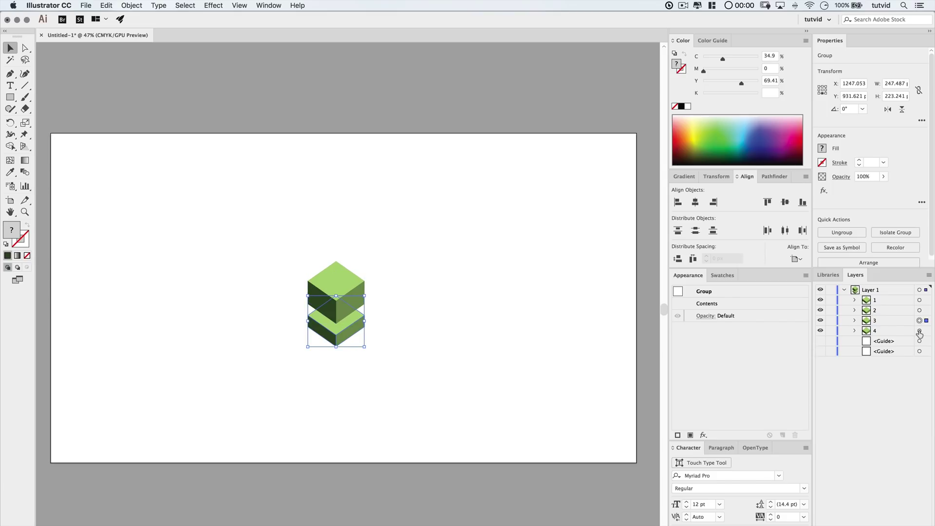
left_click(132, 8)
mouse_move(205, 17)
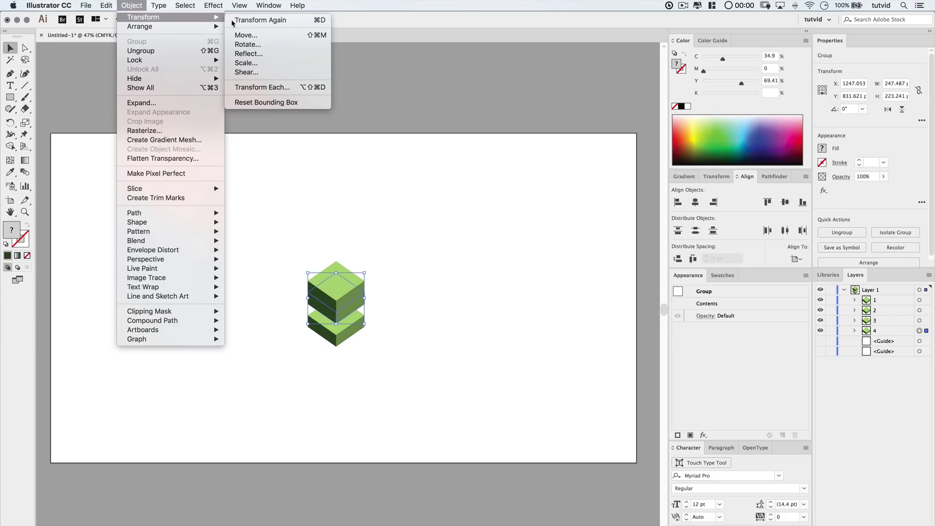
left_click(267, 35)
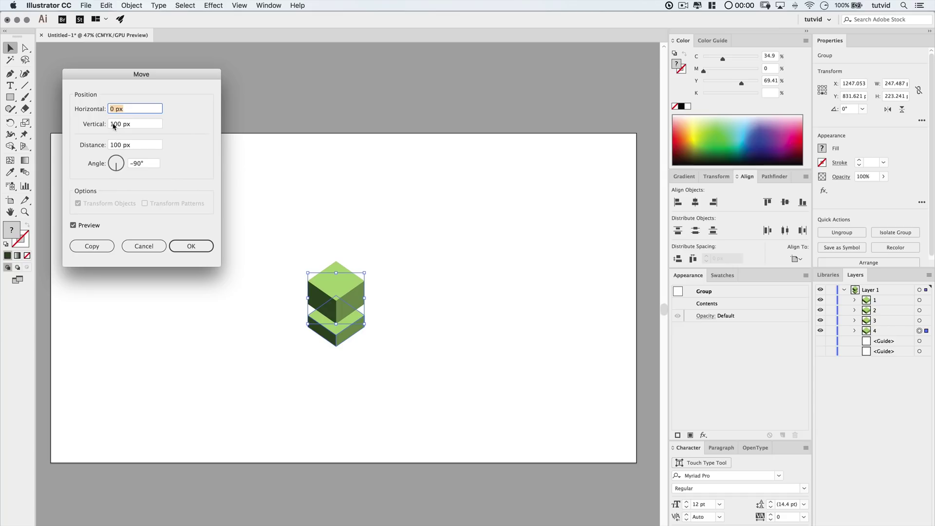
key("Tab")
type("200")
key("Tab")
left_click(191, 246)
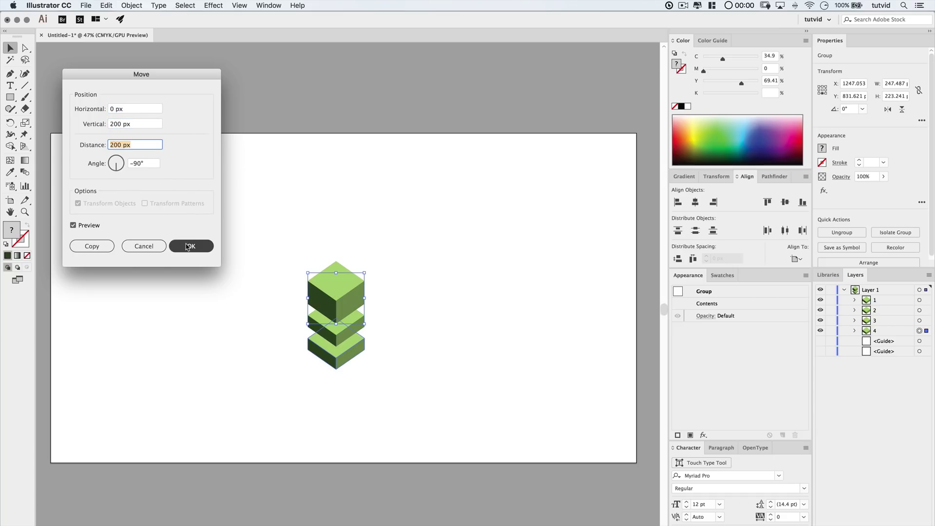
left_click(411, 390)
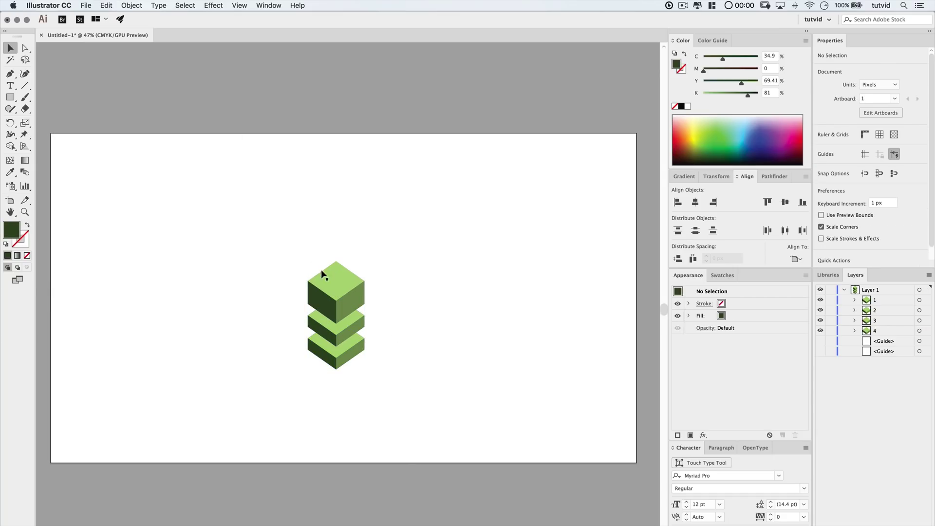
left_click_drag(263, 263, 427, 402)
Ungroup cube group 2 into its separate faces.
left_click(420, 331)
left_click(919, 311)
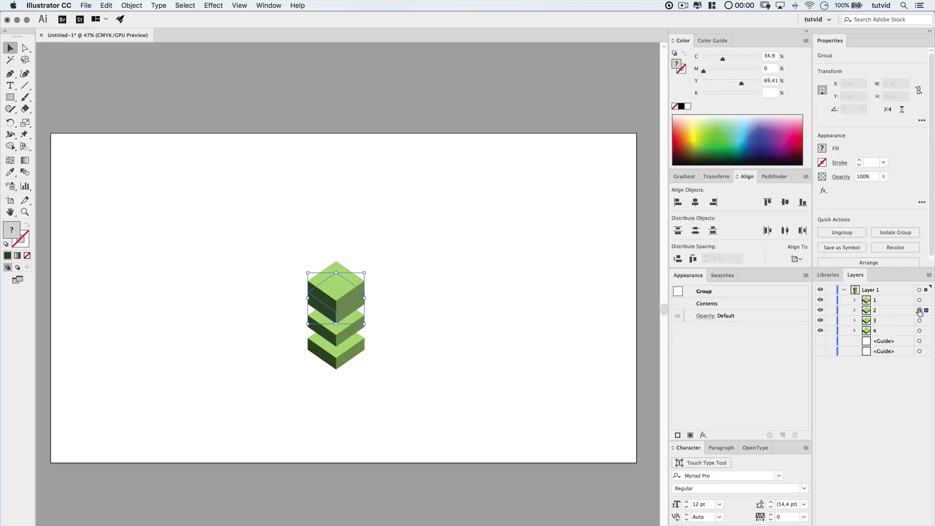
left_click(139, 5)
left_click(148, 52)
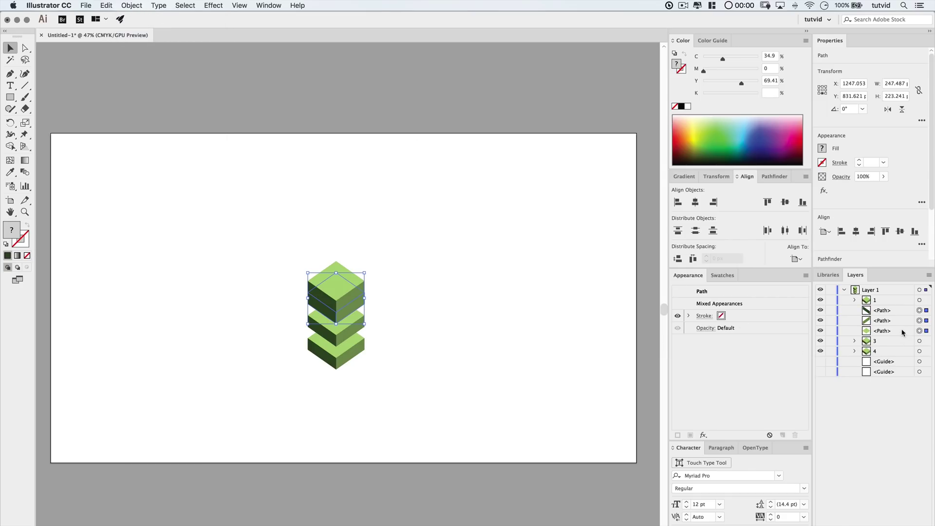
Lock groups 1, 3 and 4, zoom to 100%, and hide group 1.
left_click(833, 302)
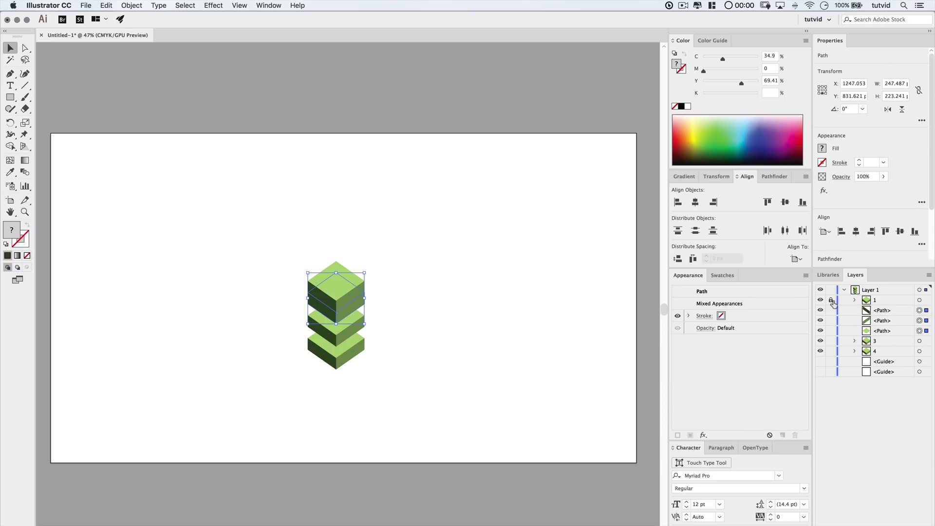
left_click(832, 341)
left_click(832, 351)
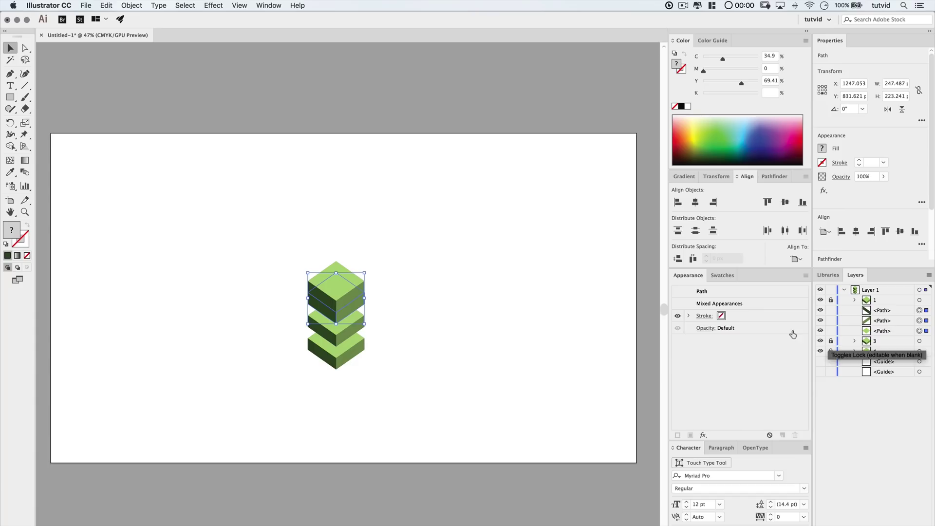
key("z")
left_click(361, 313)
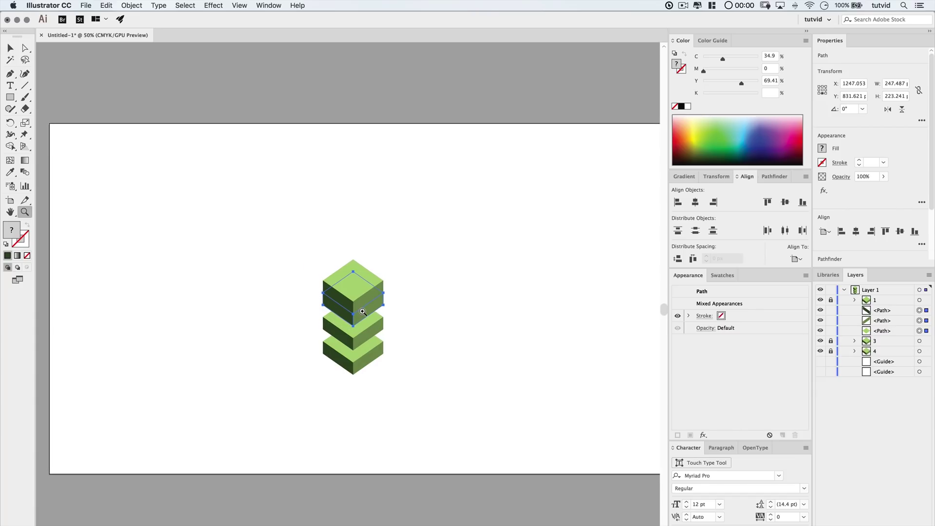
left_click(361, 313)
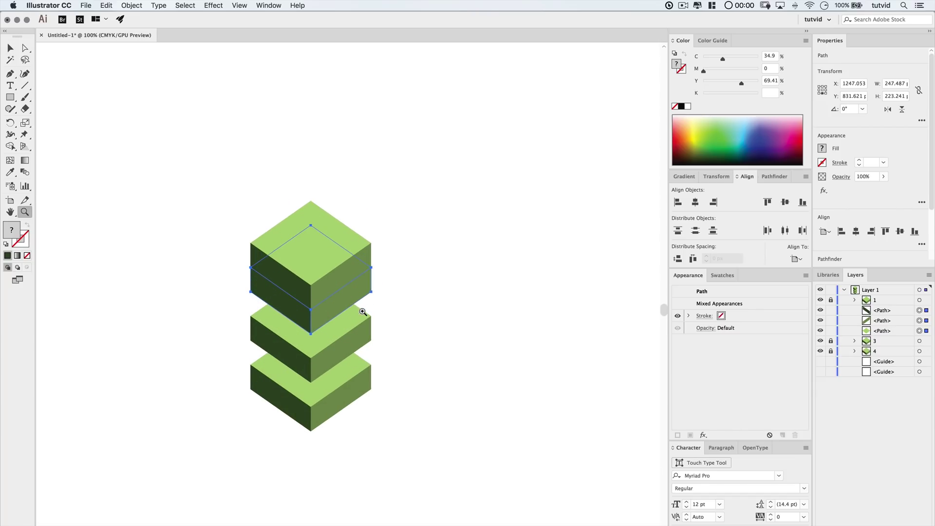
left_click(820, 300)
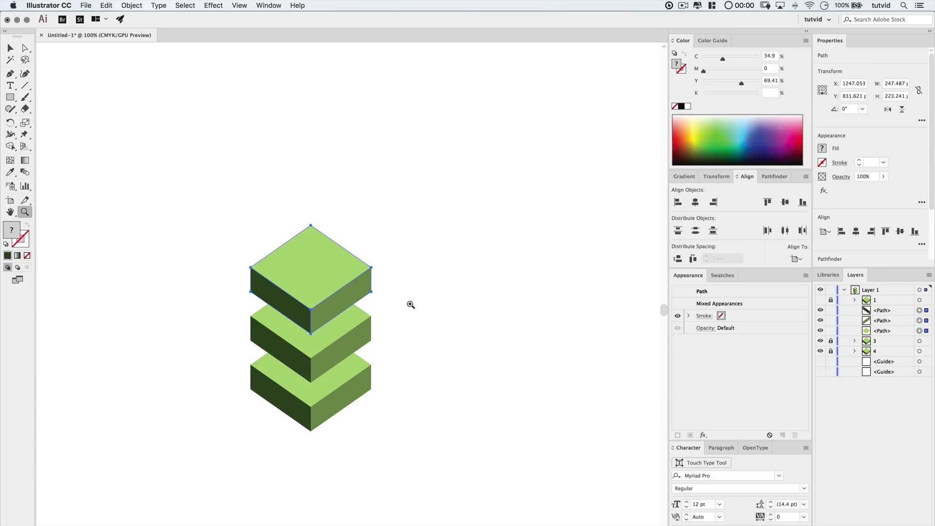
key("v")
left_click(425, 285)
Switch the Color panel to RGB and colour the top tier's right face 765ba7.
scroll(414, 285, "left", 2)
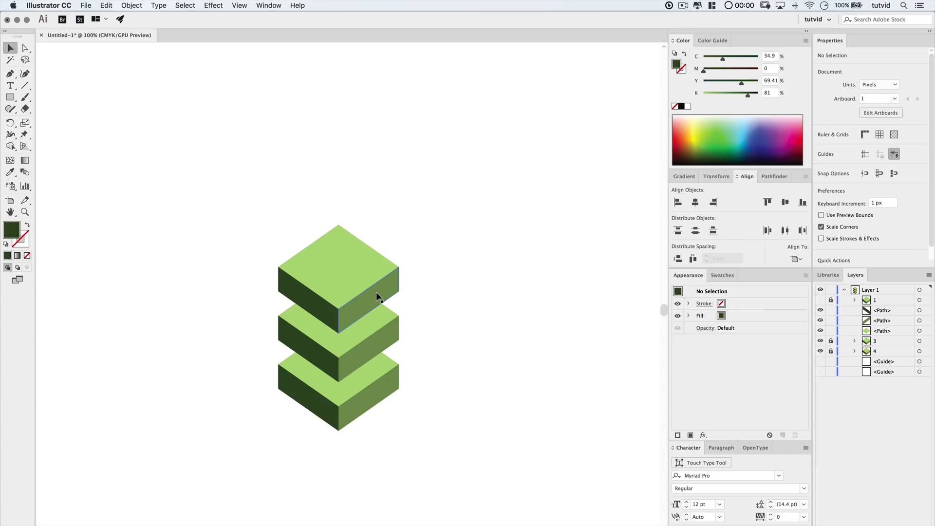
left_click(377, 295)
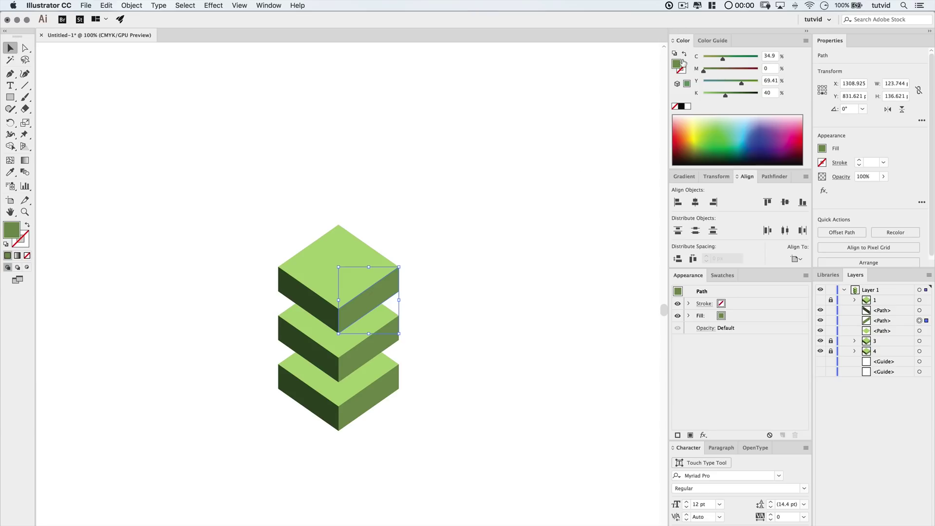
left_click(805, 43)
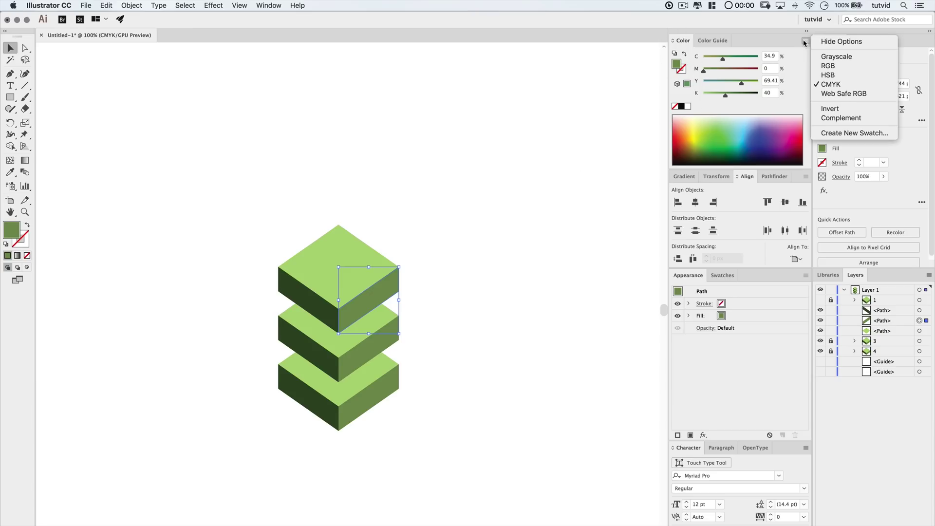
left_click(836, 66)
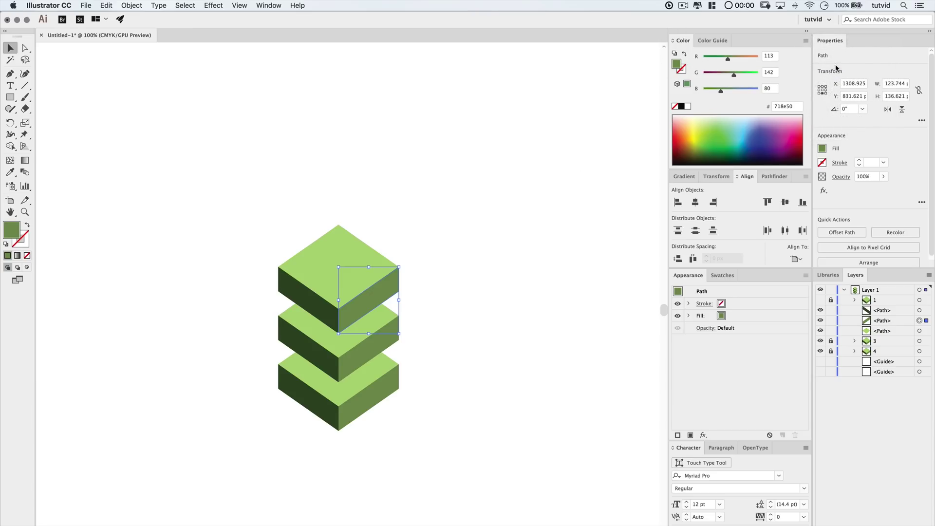
left_click(781, 107)
type("765")
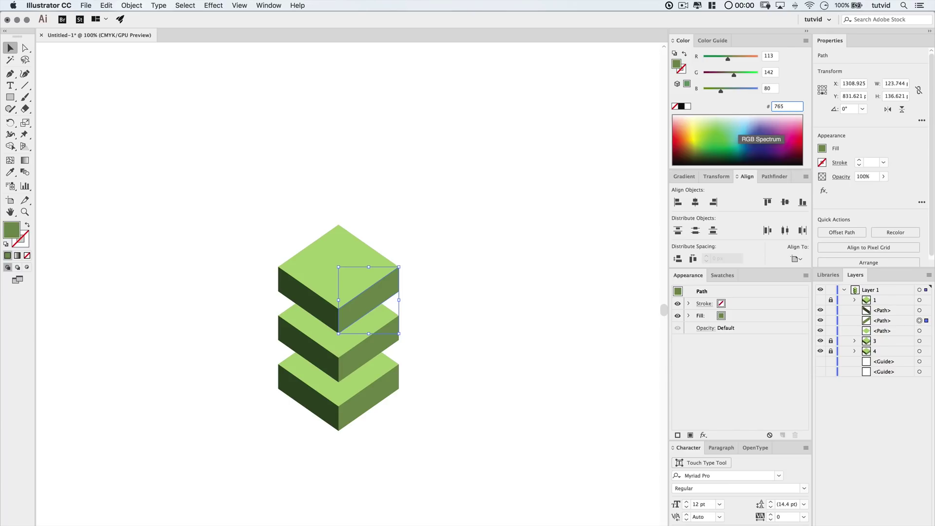
type("ba7")
key("Tab")
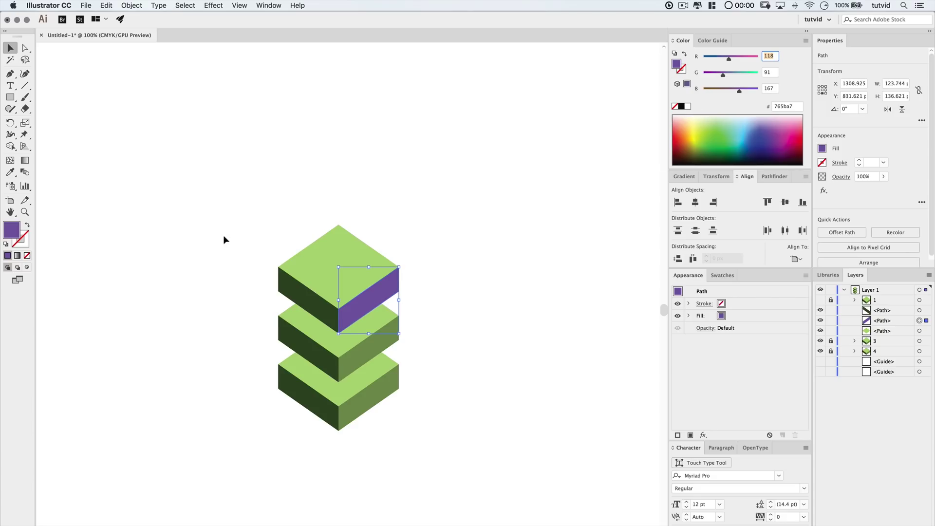
Colour the tier's left face purple 6f4d9f.
left_click(317, 310)
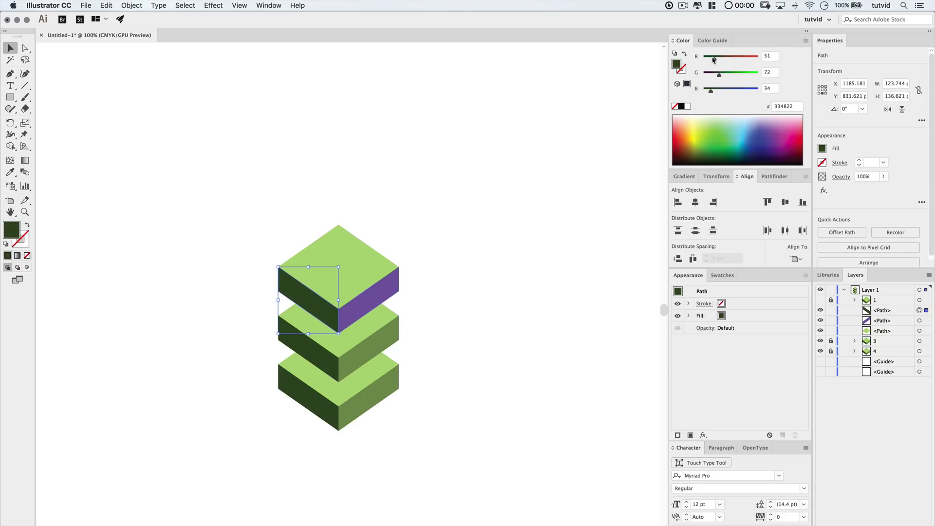
left_click(783, 111)
type("6f4d9f")
key("Return")
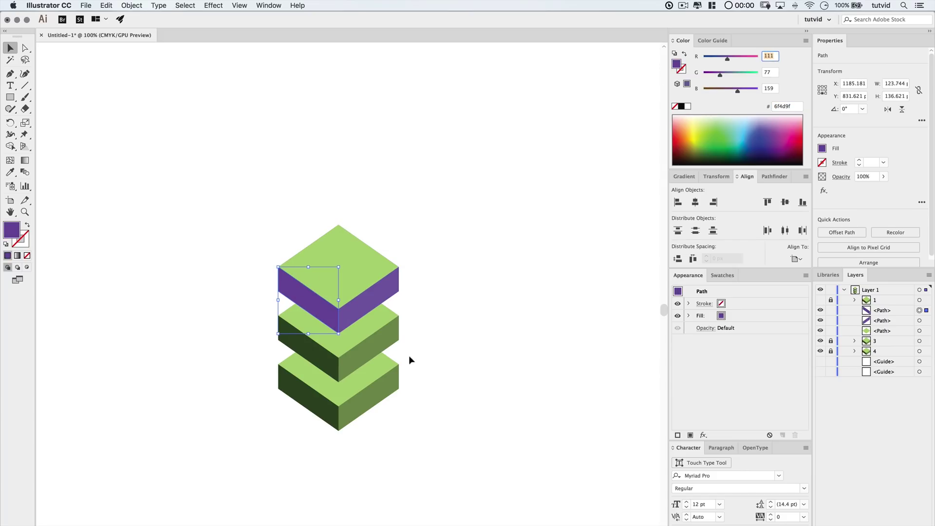
left_click(518, 334)
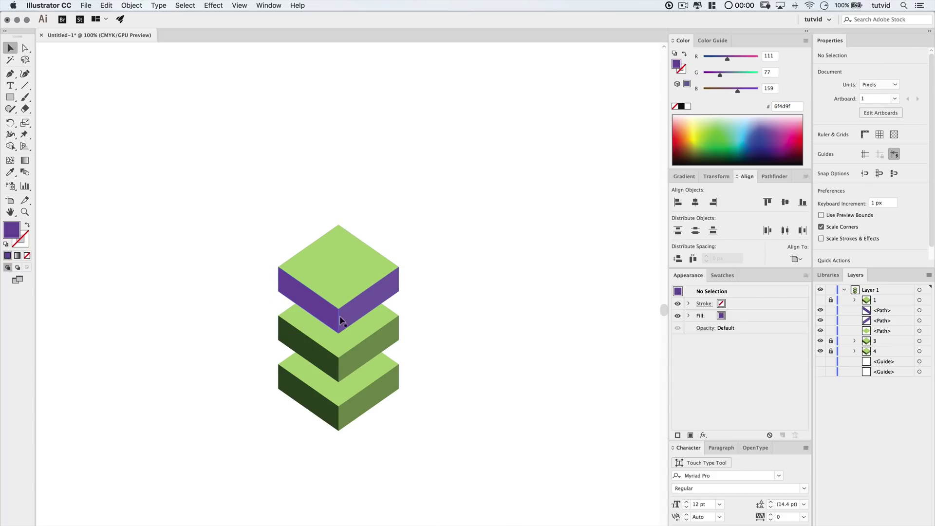
Colour the tier's top face purple 7c66ad.
left_click(353, 263)
left_click(782, 105)
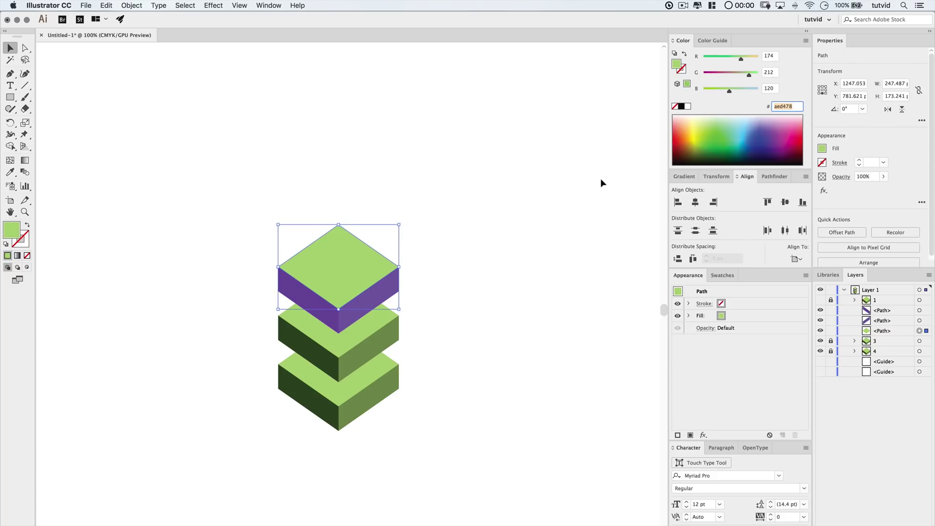
type("7c66ad")
key("Tab")
left_click(479, 297)
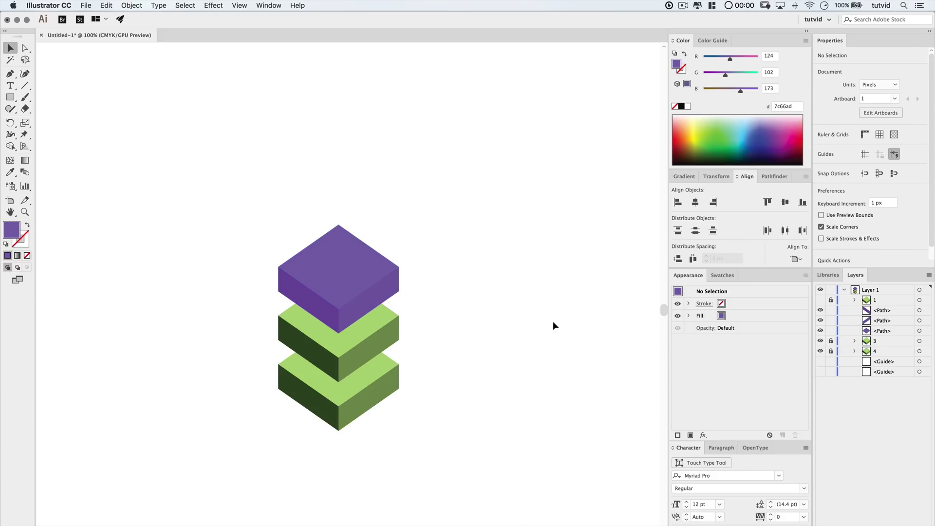
Group the three purple faces, name the group 2 and lock it.
left_click_drag(243, 186, 426, 324)
left_click(130, 6)
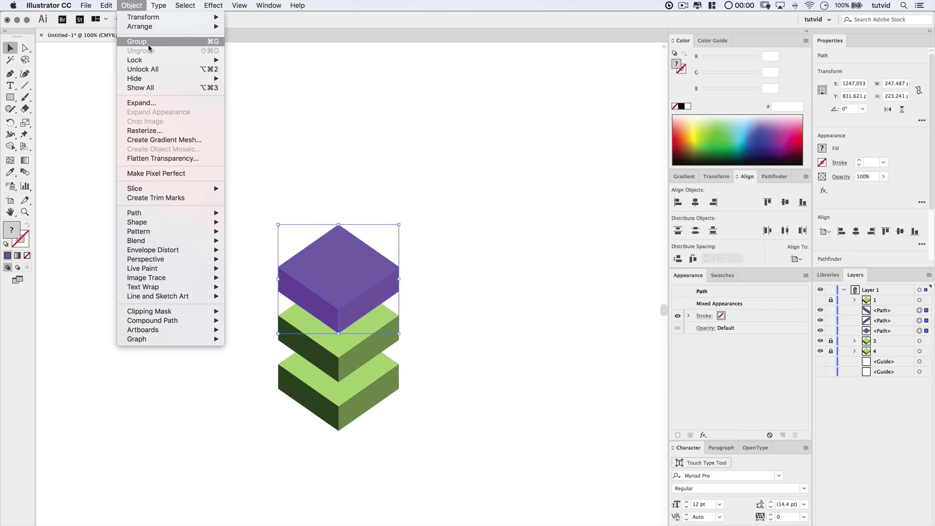
left_click(149, 47)
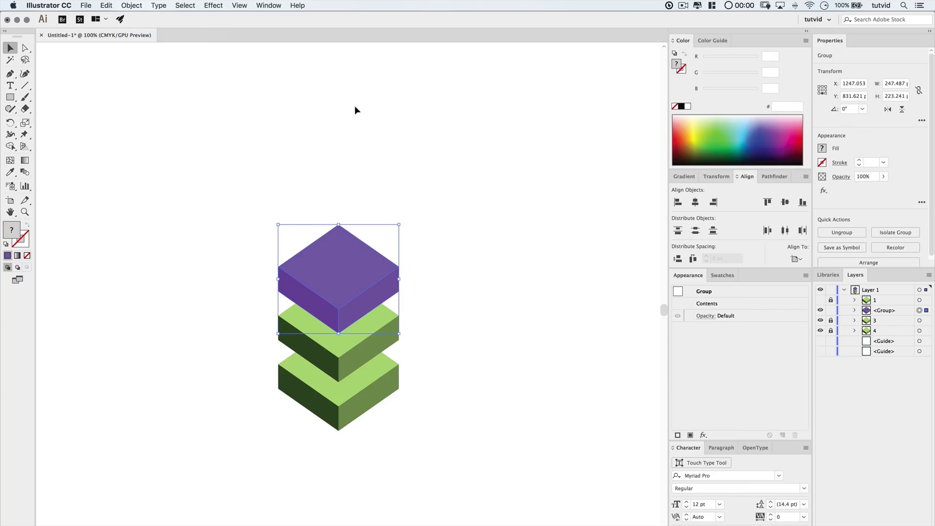
double_click(884, 311)
type("2")
left_click(873, 389)
left_click(832, 310)
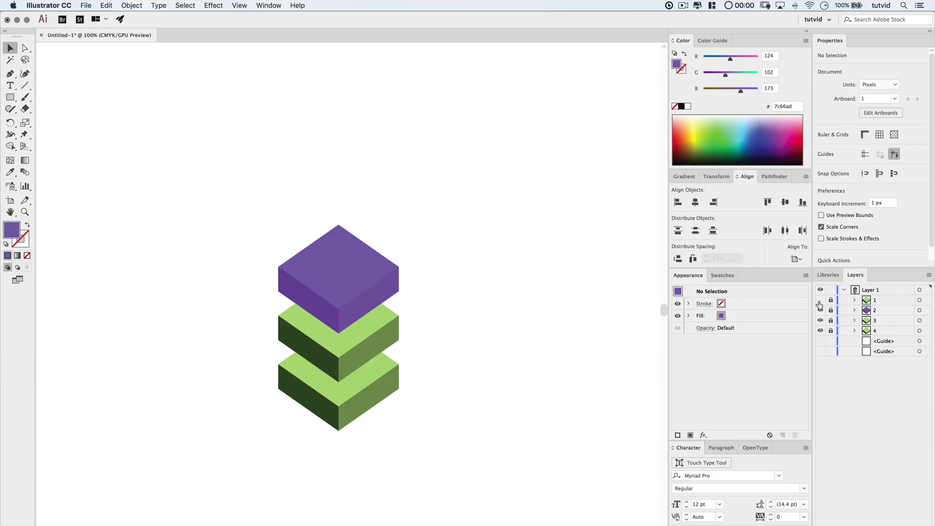
Show and unlock layer 1 and select the green top cube group.
left_click(821, 300)
left_click(831, 300)
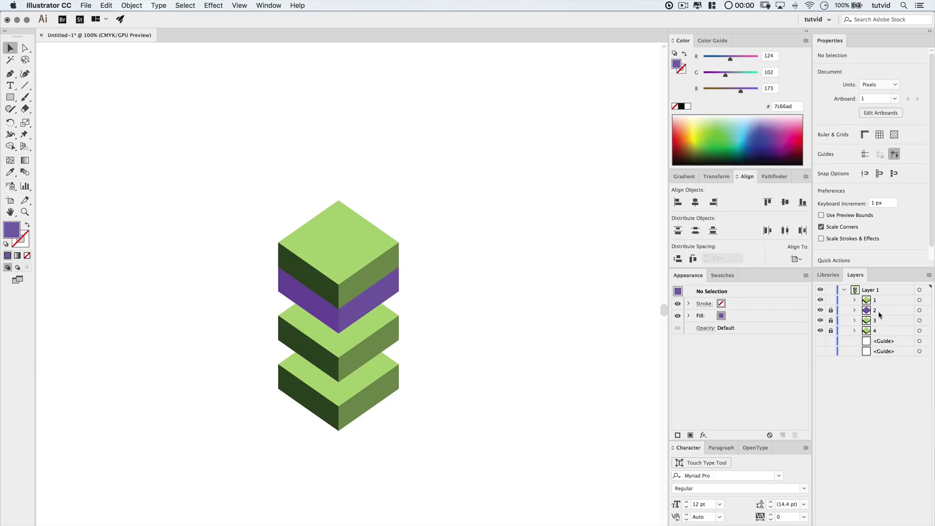
left_click(343, 230)
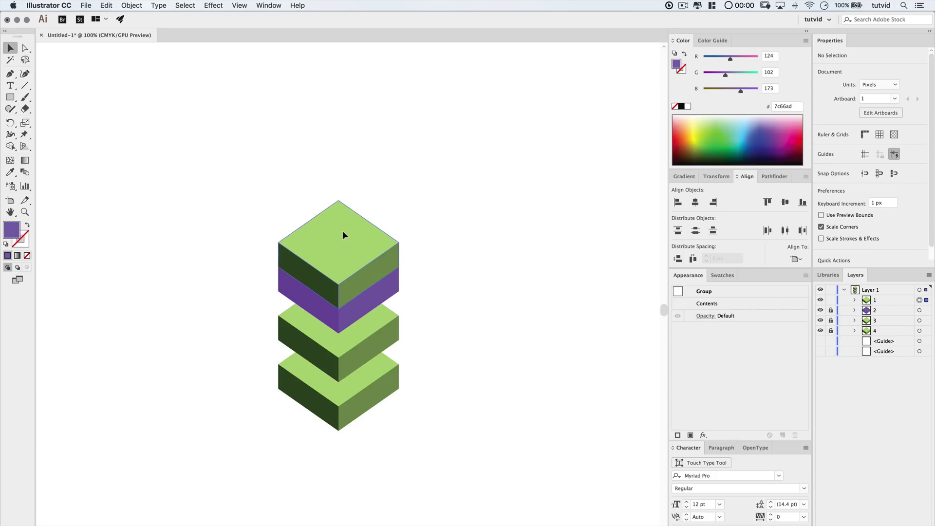
left_click(141, 8)
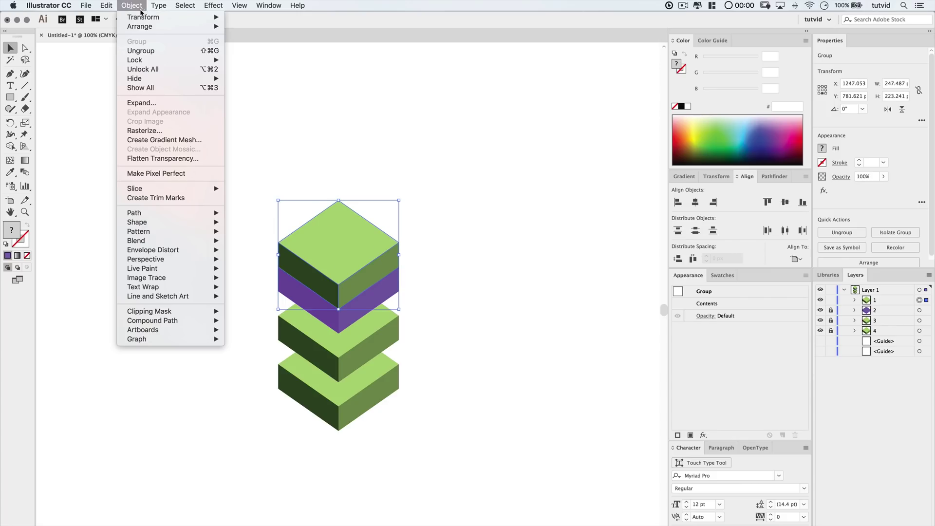
Ungroup the top cube and give its top face a gradient fill.
left_click(141, 50)
left_click(501, 259)
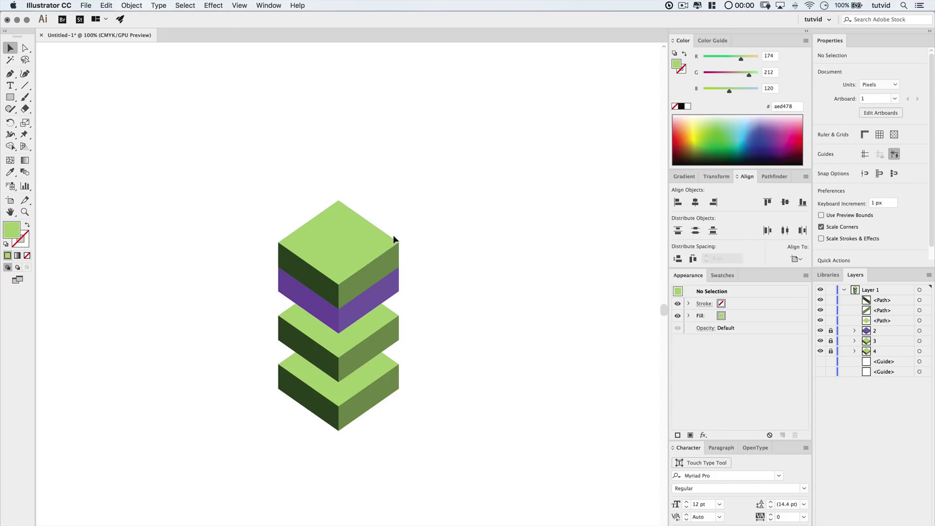
left_click(331, 241)
left_click(684, 177)
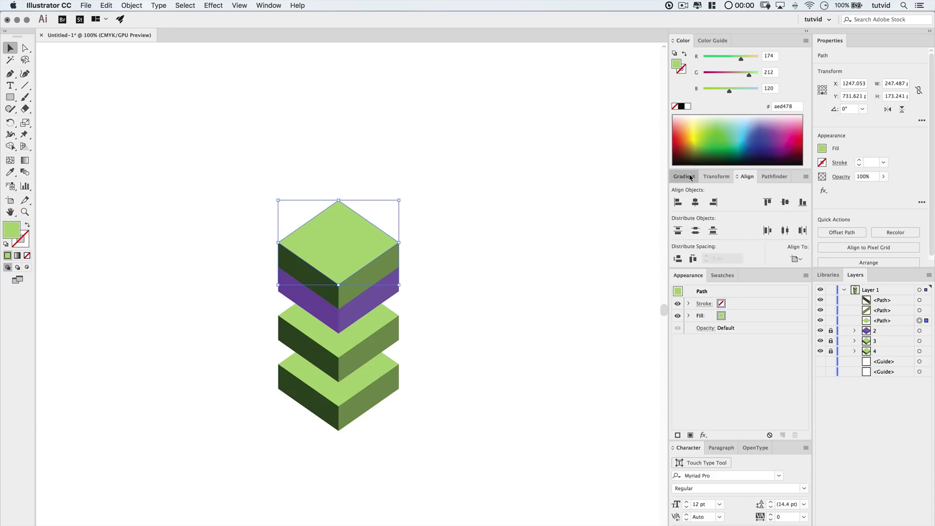
left_click(681, 195)
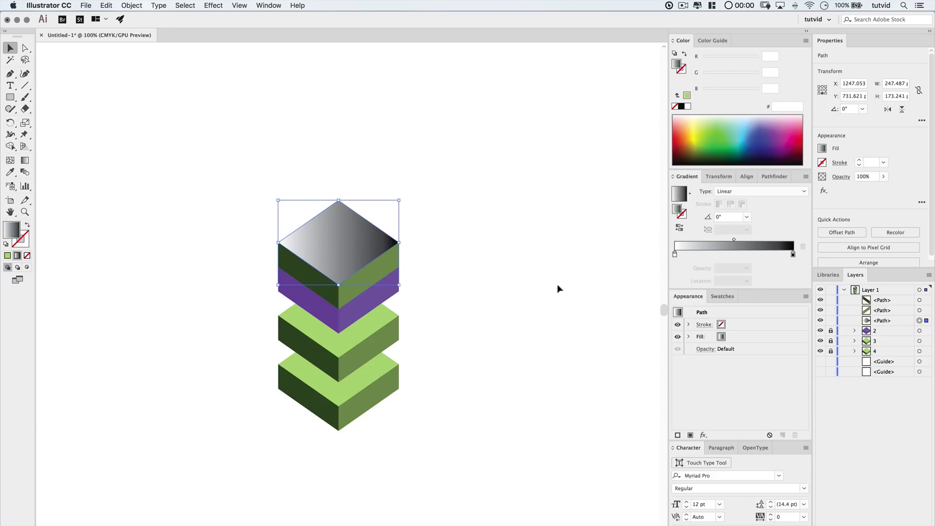
Set the gradient's right stop to HSB hue 236, saturation 50, brightness 65.
left_click(675, 255)
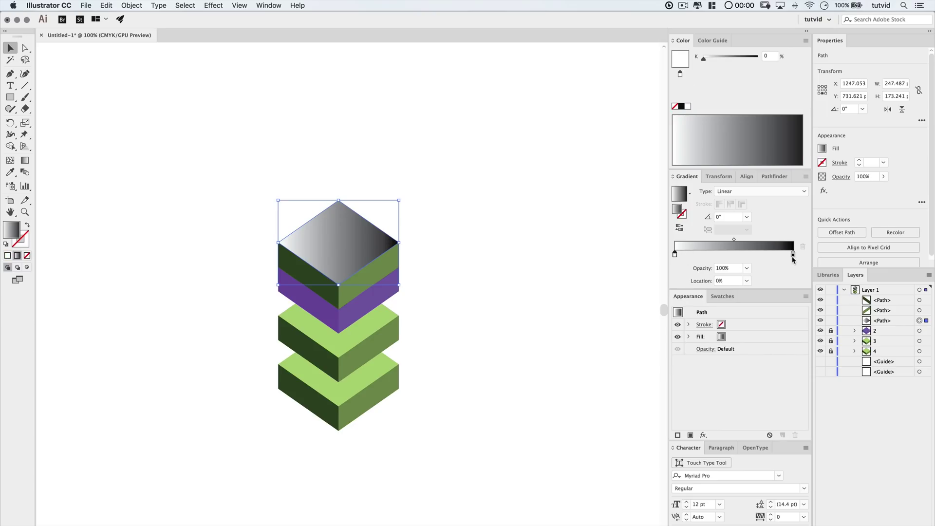
left_click(793, 256)
left_click(806, 41)
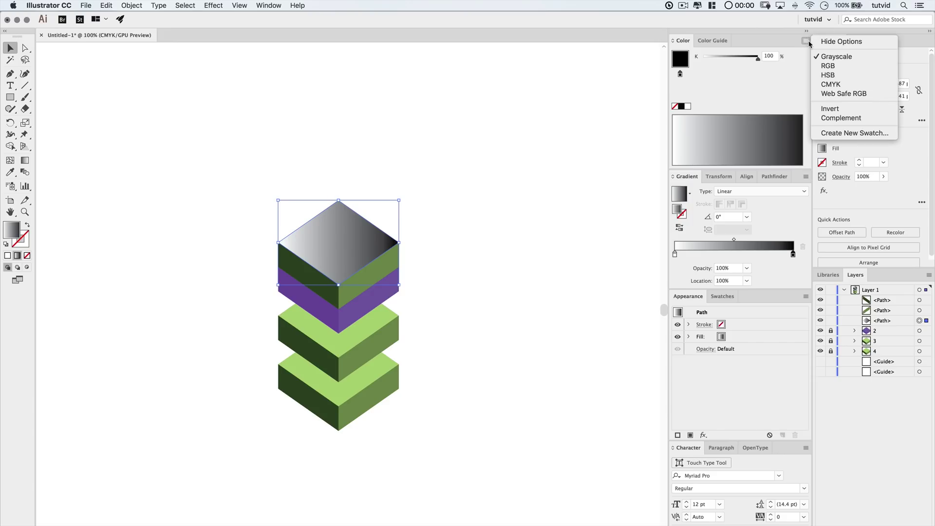
left_click(828, 75)
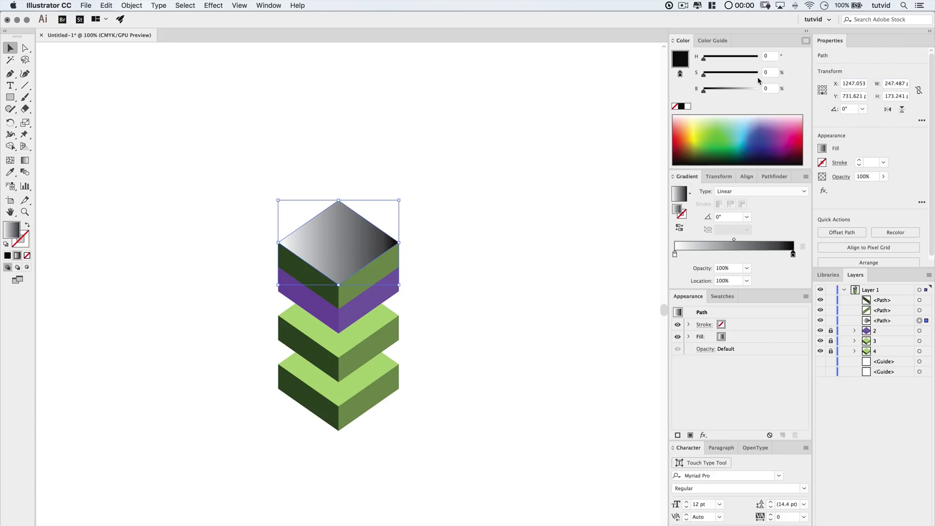
left_click(773, 54)
type("236")
key("Tab")
type("50")
key("Tab")
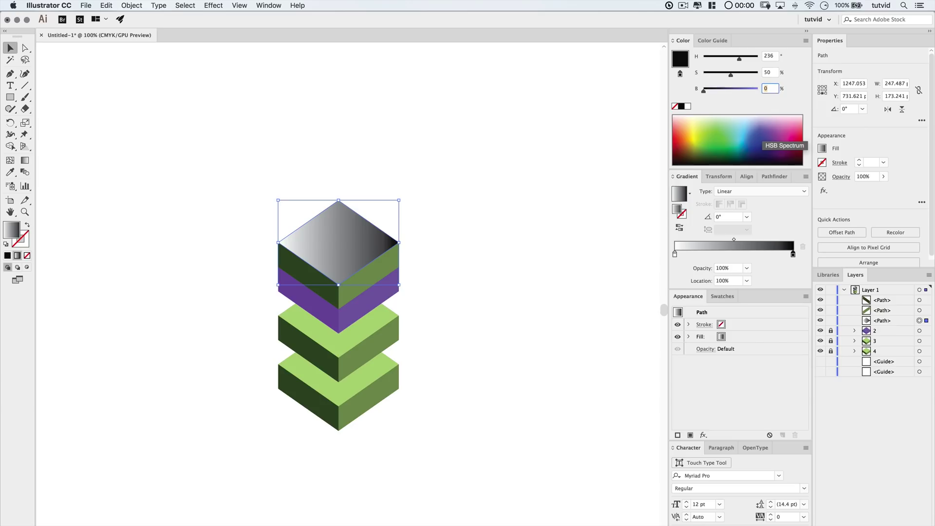
type("65")
key("Tab")
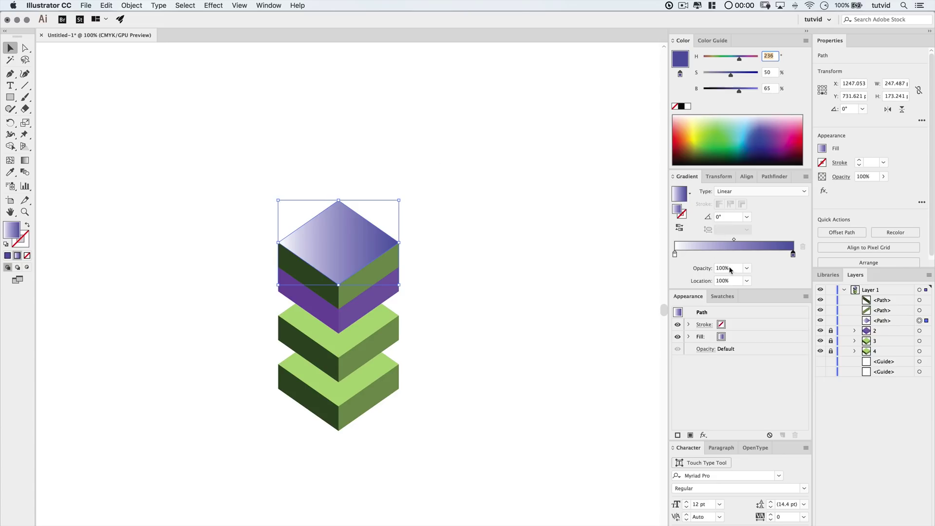
Set the top face's gradient angle to 90°.
left_click(738, 218)
type("90")
key("Return")
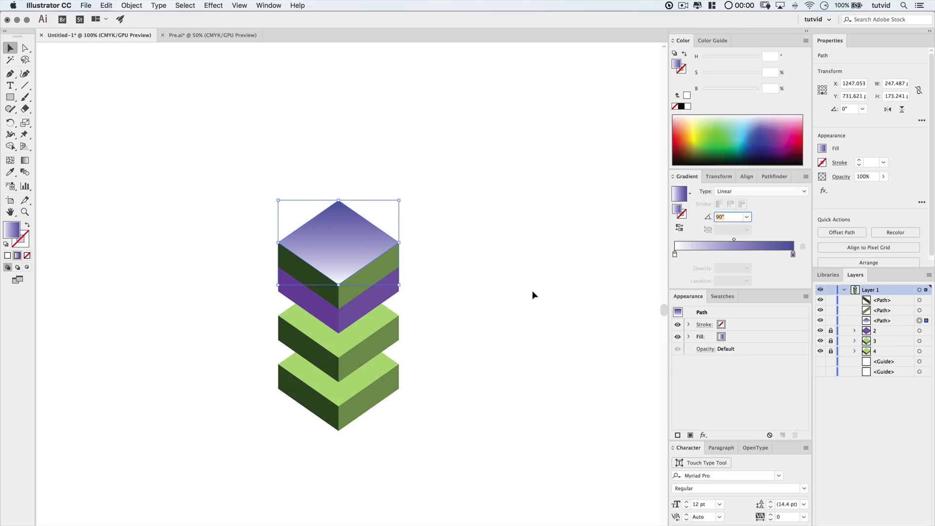
Eyedrop the top face's gradient onto the cube's right and left faces.
left_click(373, 266)
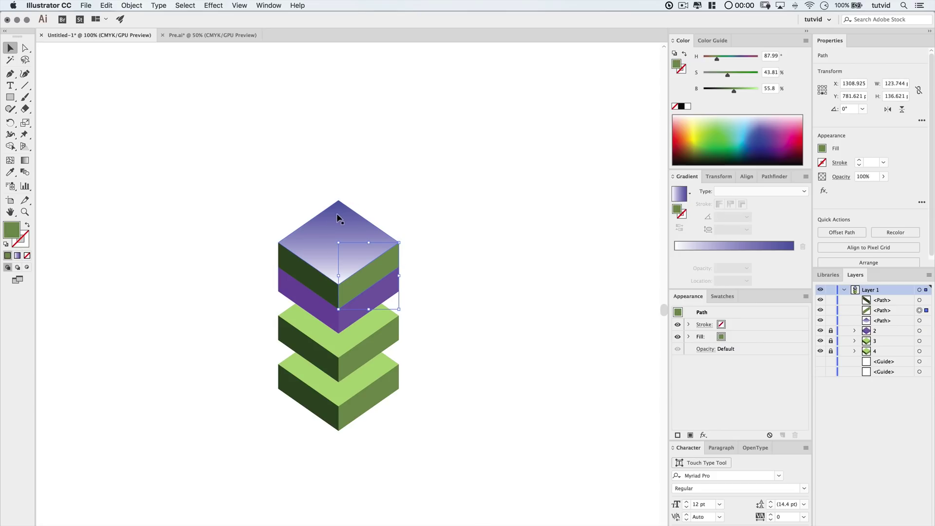
key("i")
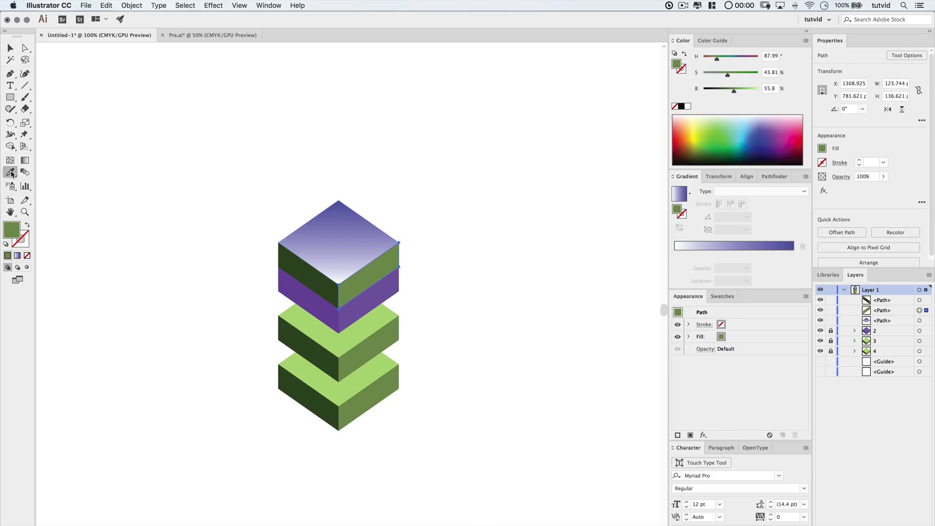
left_click(339, 238)
key("v")
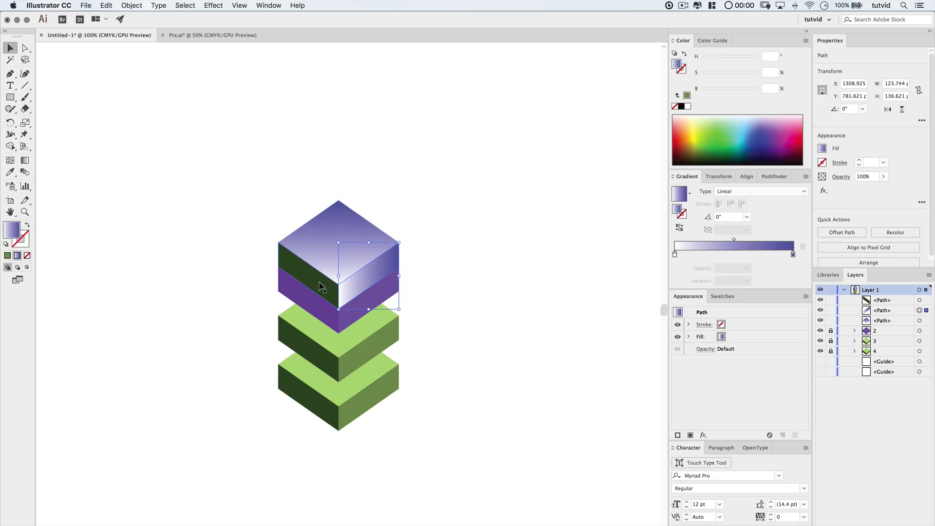
left_click(309, 277)
left_click(10, 172)
left_click(334, 221)
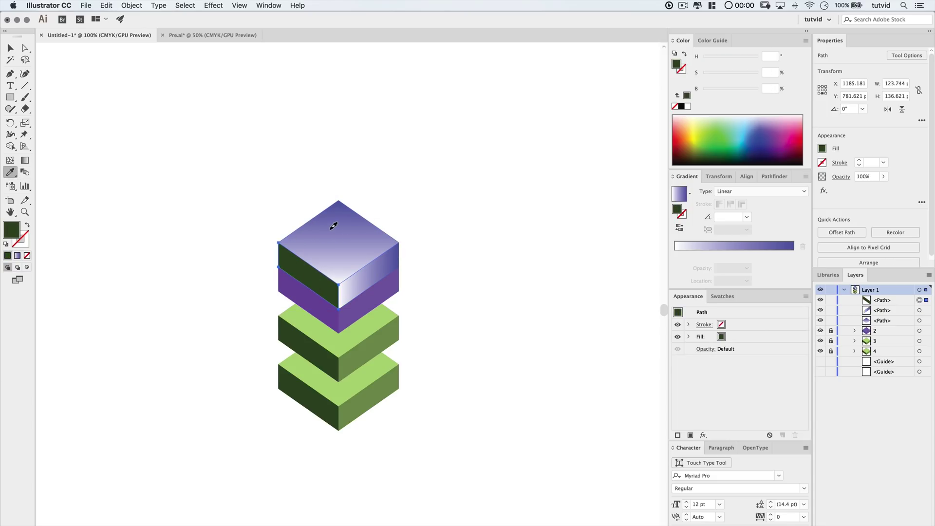
key("v")
left_click(418, 272)
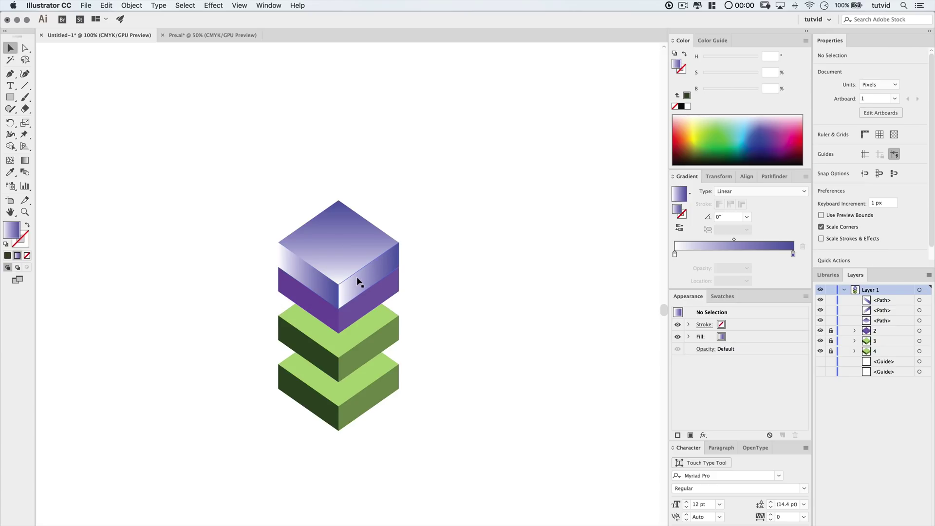
Angle the right face's gradient at 125° and the left face's at 55°.
left_click(359, 278)
left_click_drag(332, 280, 403, 265)
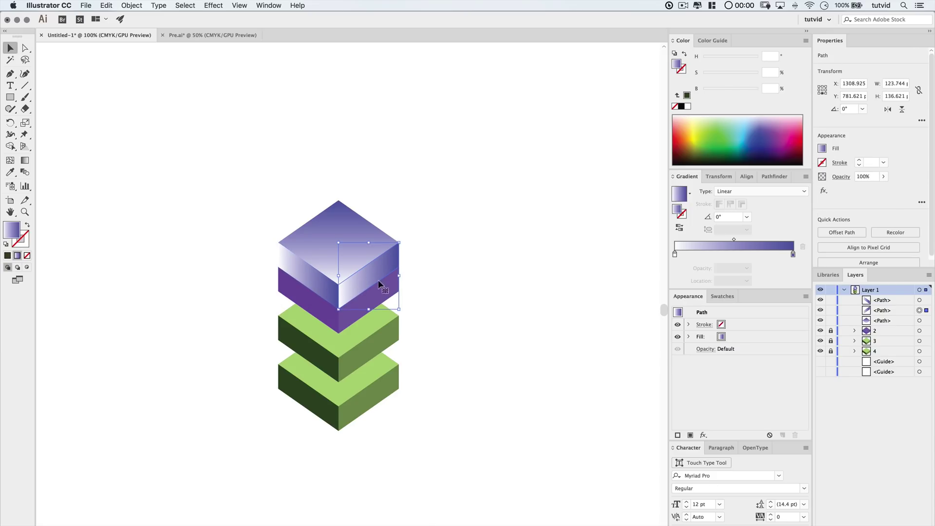
left_click(727, 217)
type("125")
key("Return")
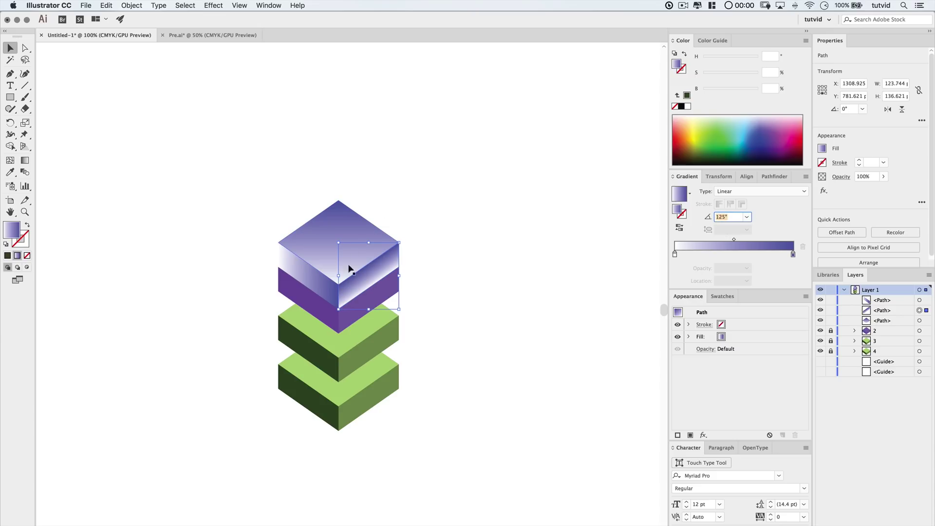
left_click(319, 276)
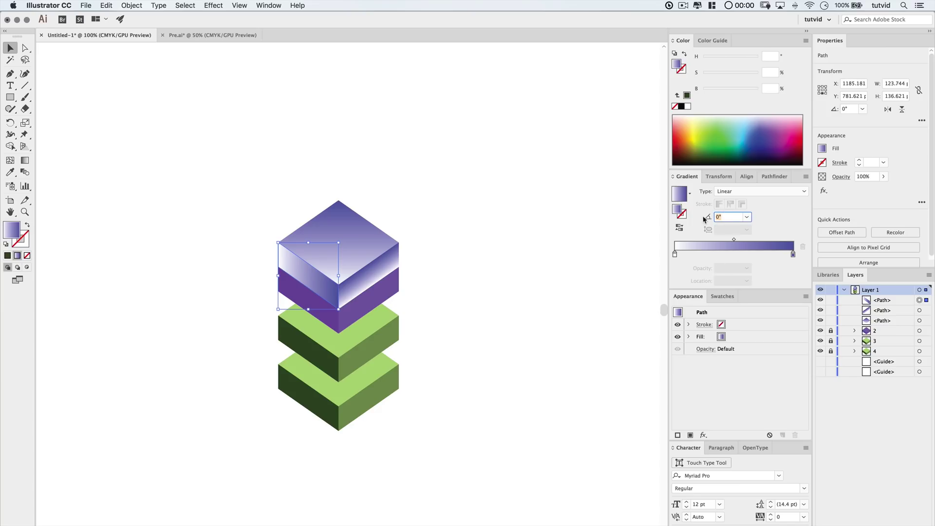
type("55")
key("Return")
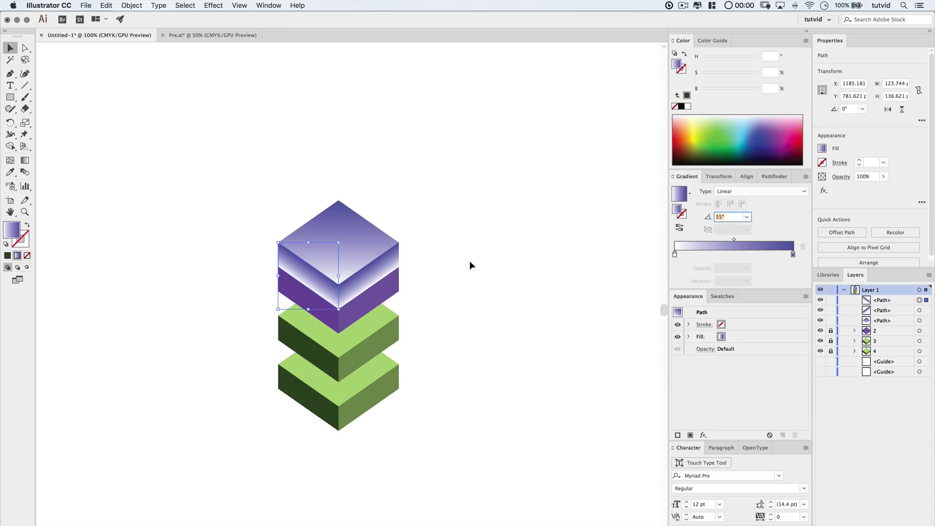
Set the top cube's right and left faces to 35% opacity.
left_click(501, 302)
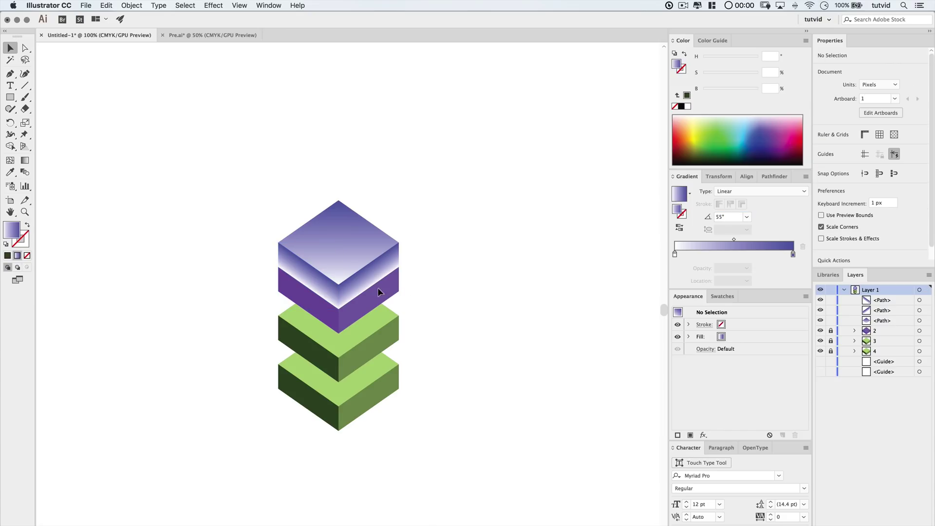
left_click(370, 284)
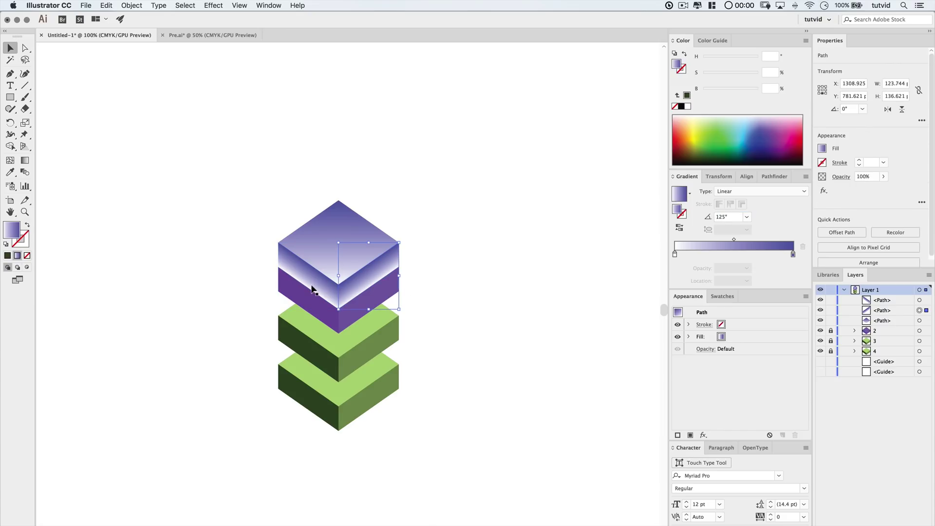
left_click(872, 177)
left_click(329, 277)
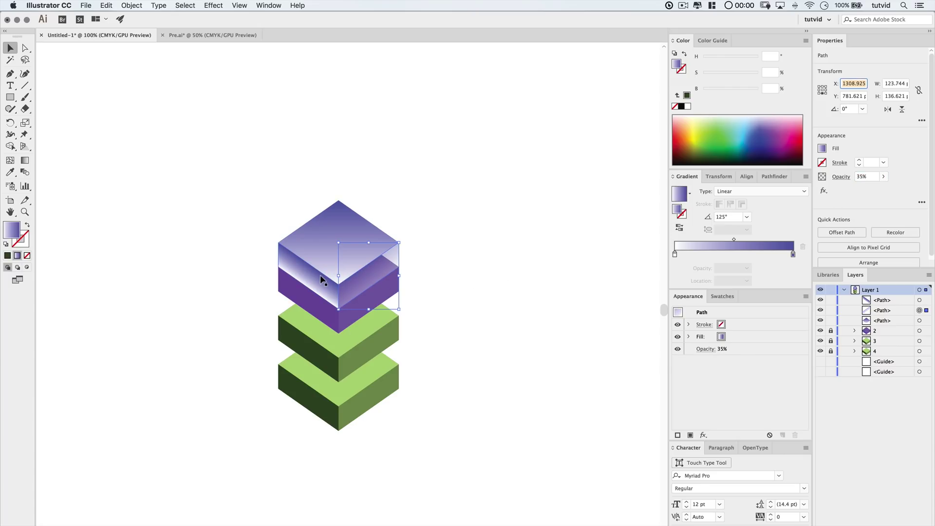
left_click(866, 177)
type("35")
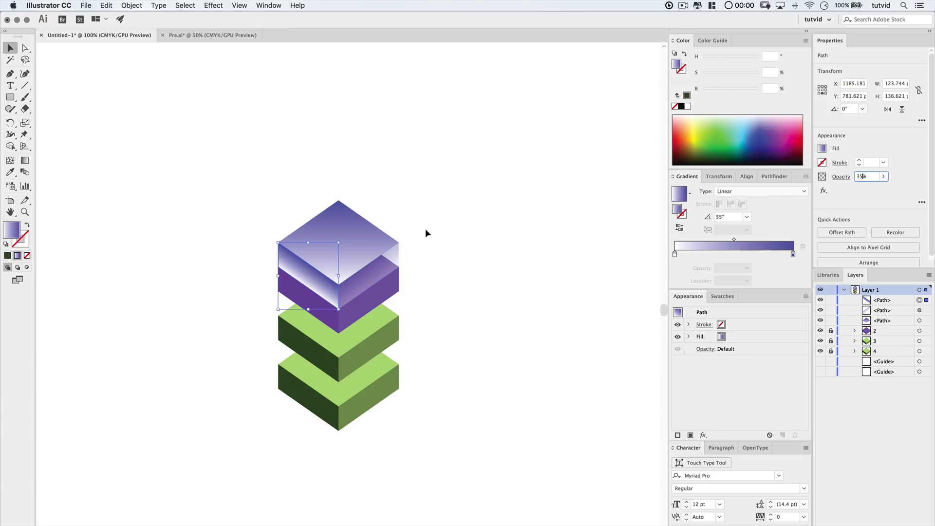
left_click(367, 240)
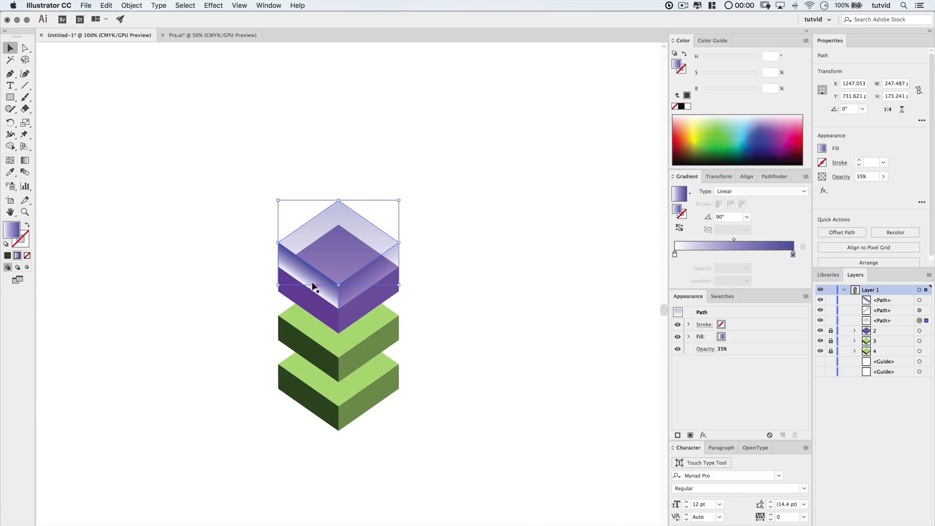
left_click(427, 276)
left_click(308, 282)
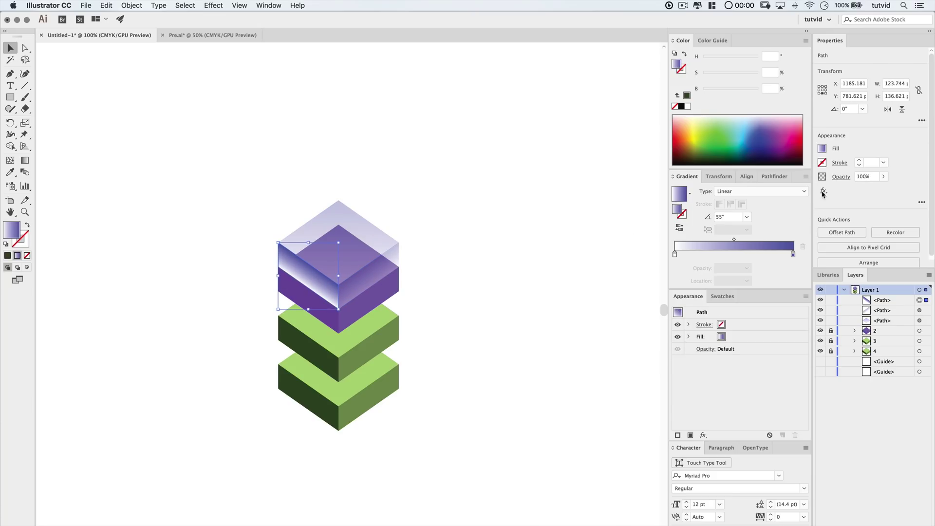
left_click(859, 177)
type("35")
key("Return")
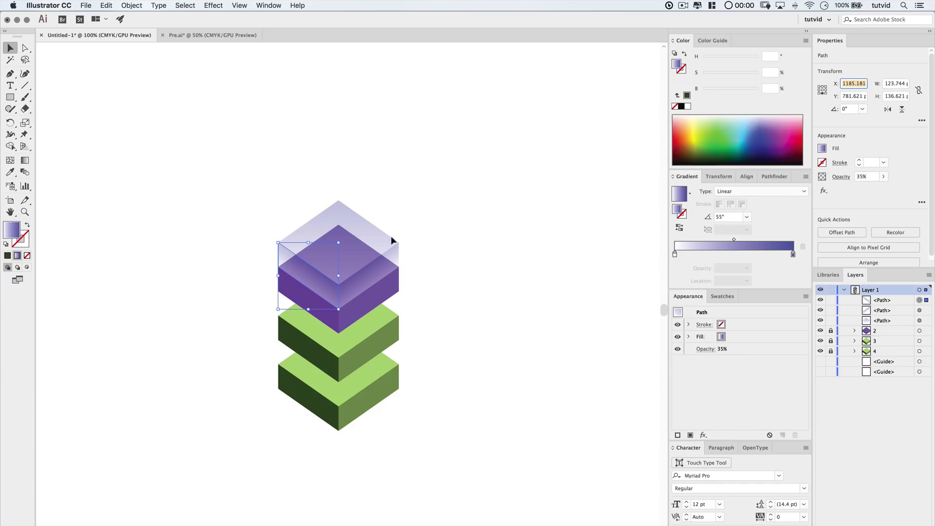
Set the cube's top face to 20% opacity.
left_click(367, 239)
left_click(861, 178)
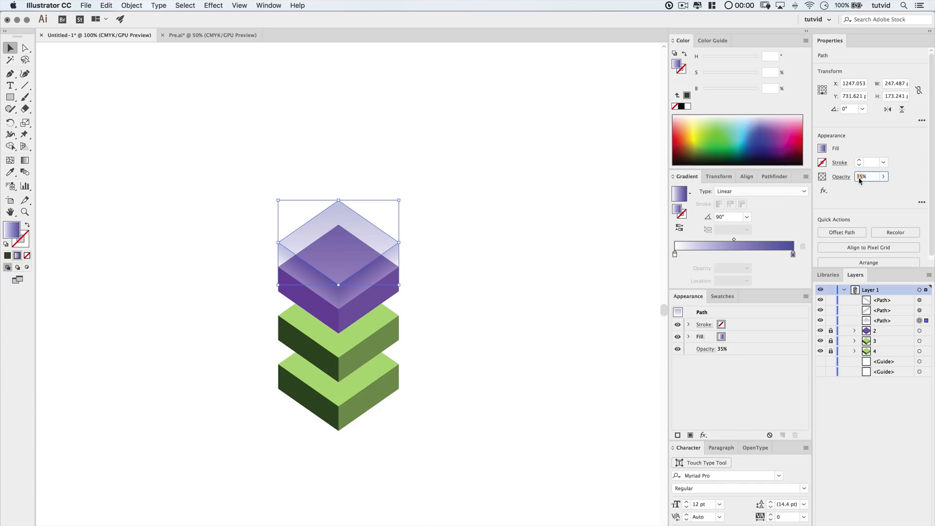
type("20")
key("Return")
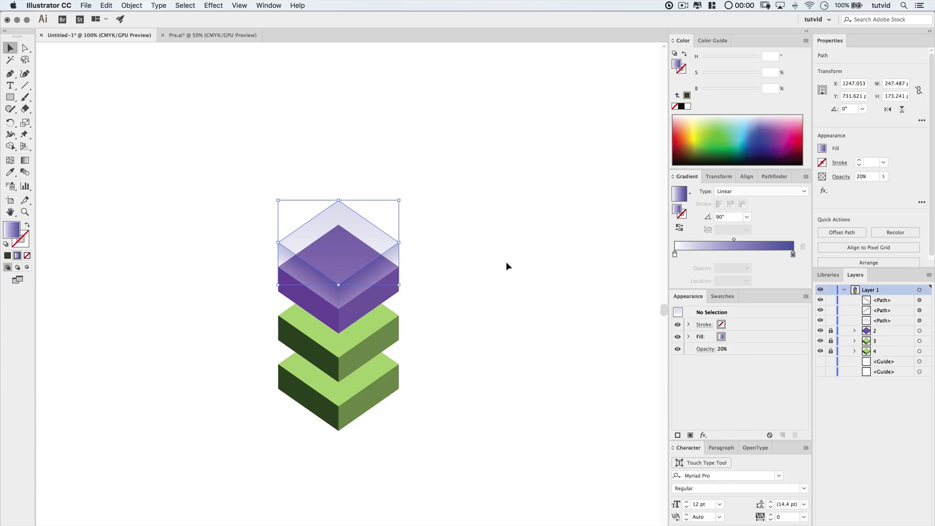
left_click(431, 298)
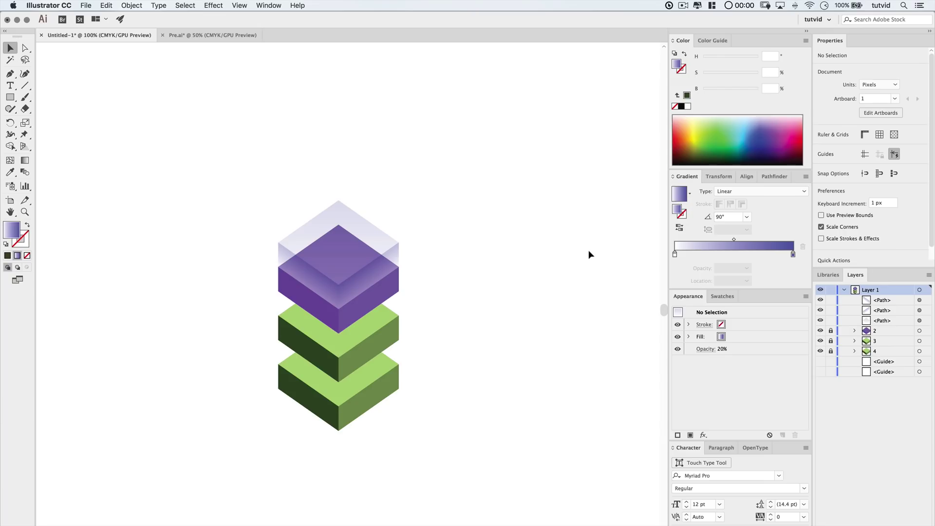
Group the three cube faces, name the group 1 and lock it.
left_click_drag(168, 160, 455, 326)
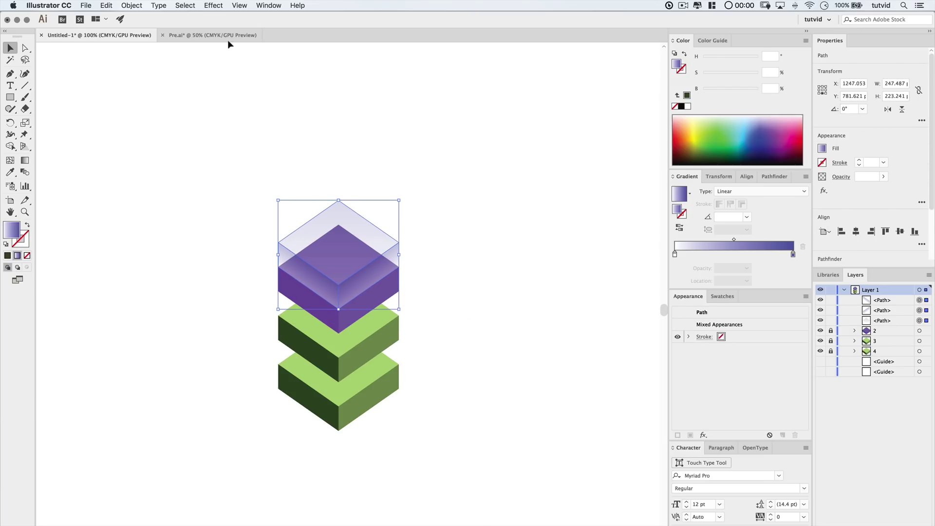
left_click(131, 5)
left_click(205, 39)
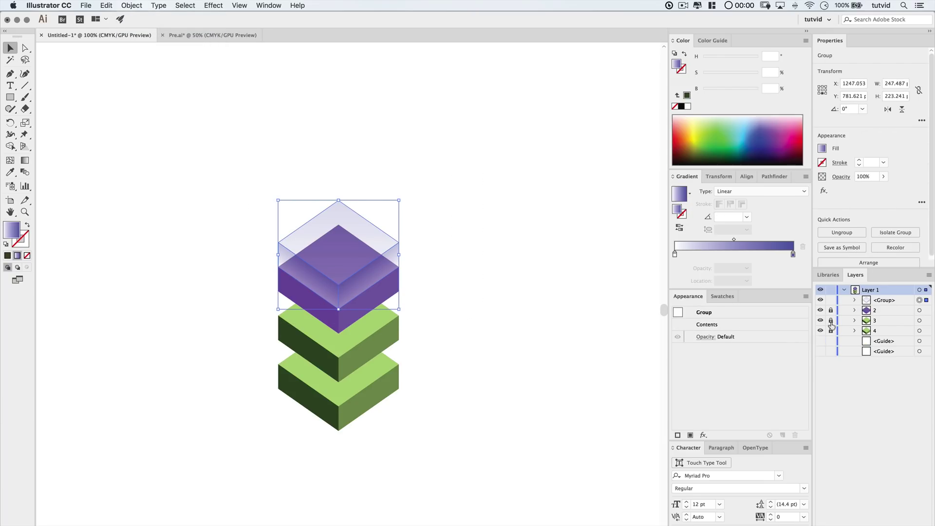
double_click(885, 300)
type("1")
key("Return")
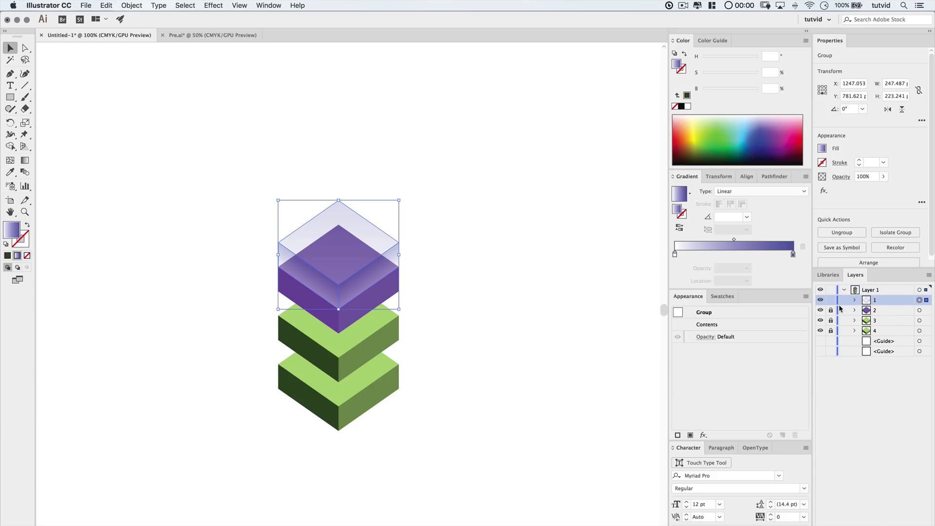
left_click(831, 300)
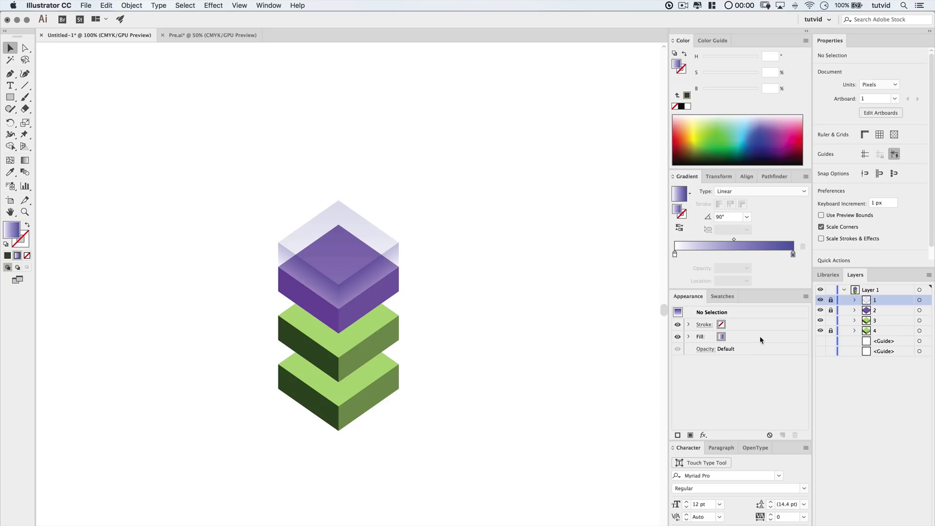
Ungroup the upper green tier into separate faces.
left_click(359, 337)
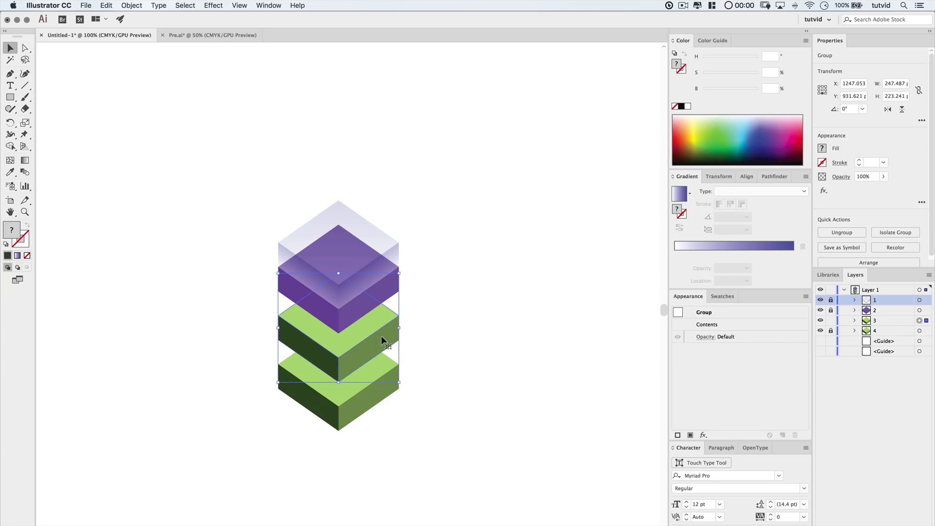
left_click(805, 41)
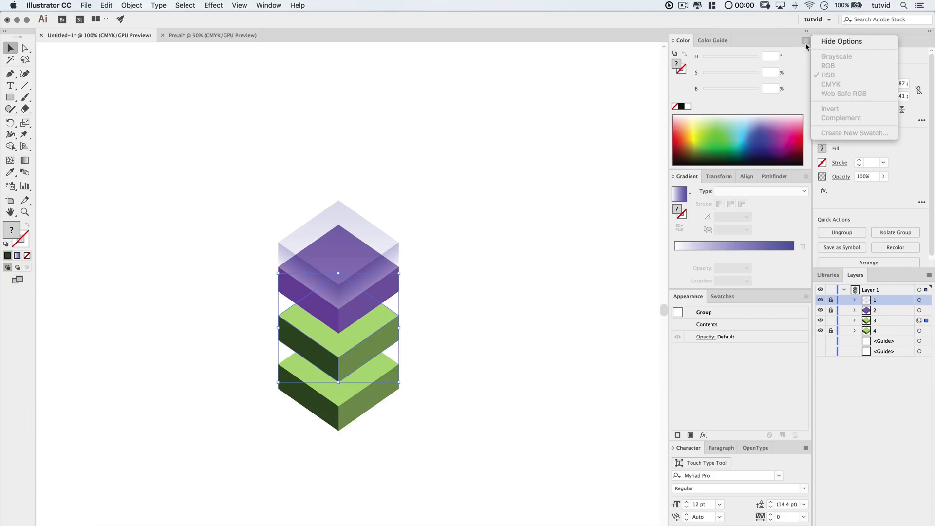
left_click(806, 44)
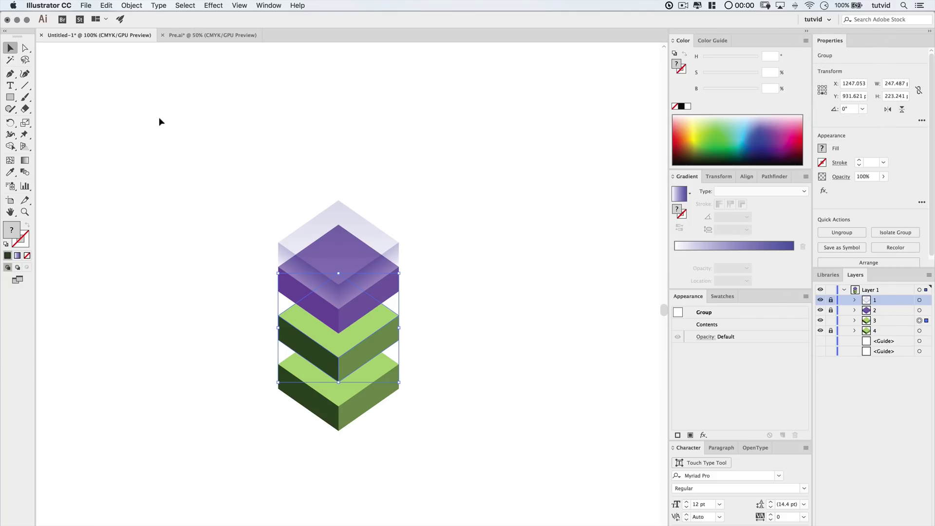
left_click(132, 5)
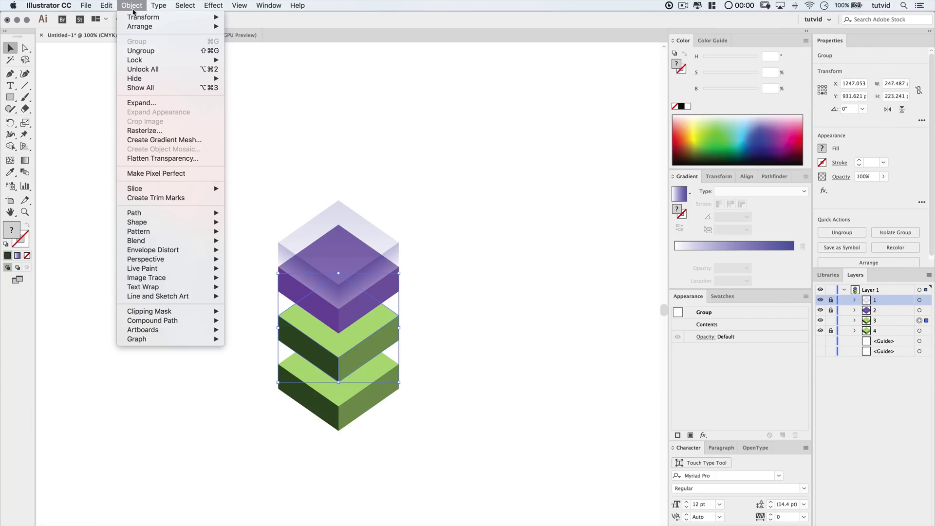
left_click(155, 53)
Colour the tier's top face pale pink faf2f8 using RGB mode.
left_click(365, 325)
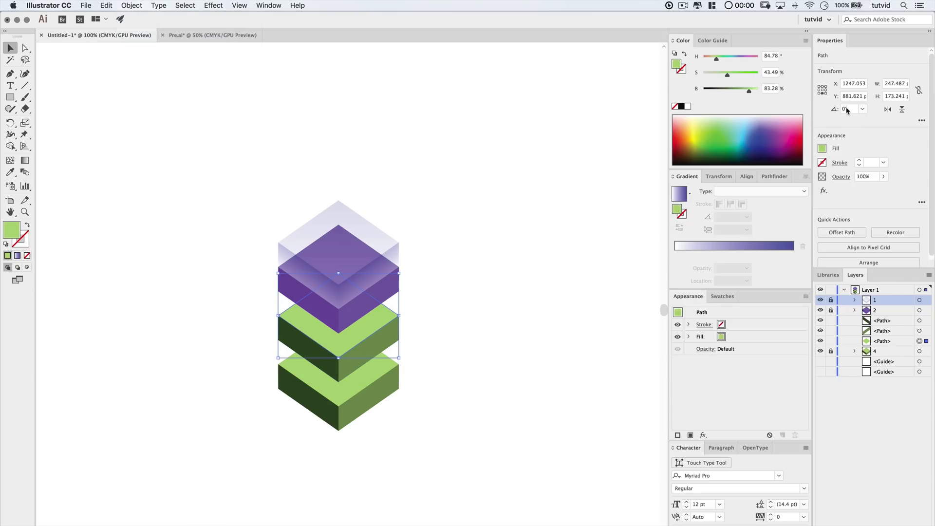
left_click(806, 40)
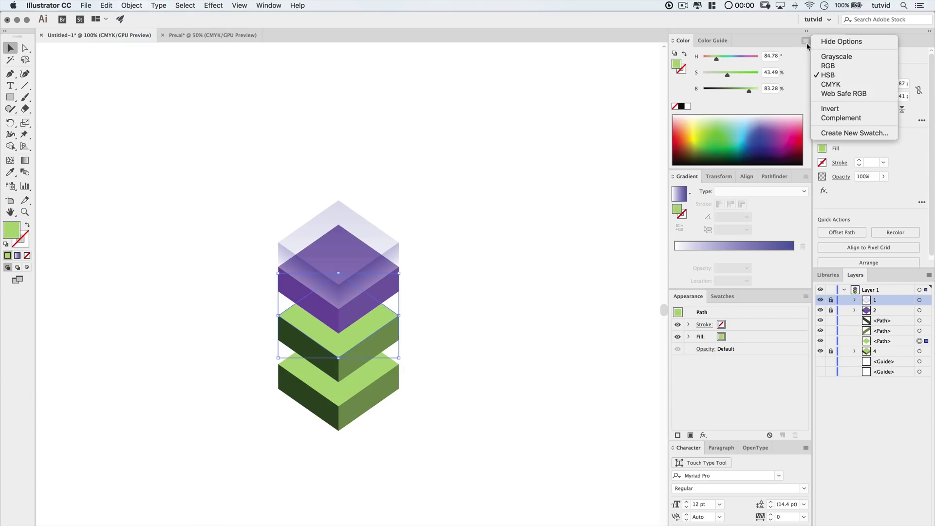
left_click(824, 65)
left_click(784, 106)
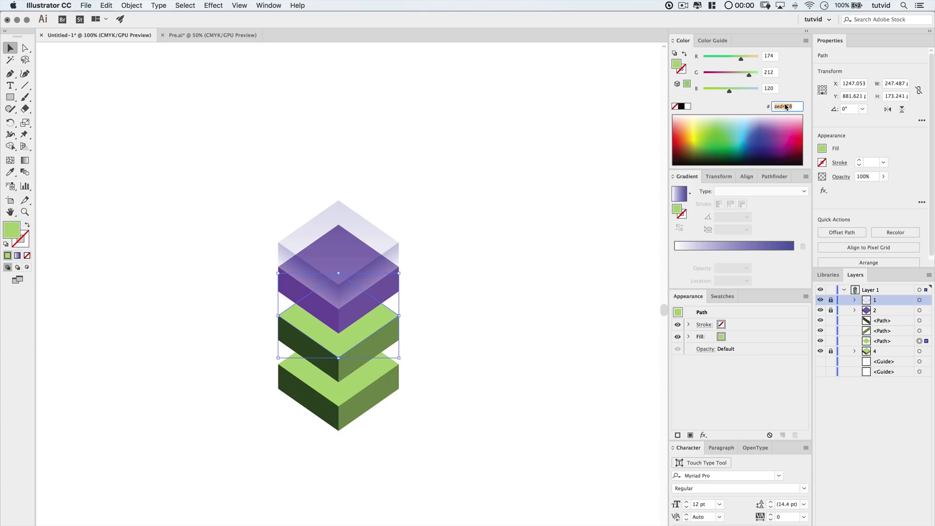
type("faf2f8")
key("Tab")
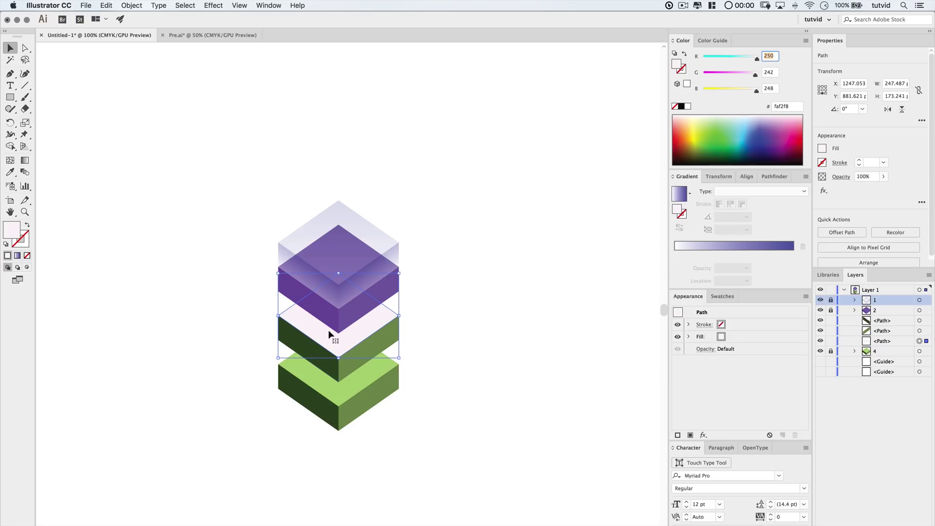
Colour the tier's right face pale lilac f3eef5.
left_click(388, 353)
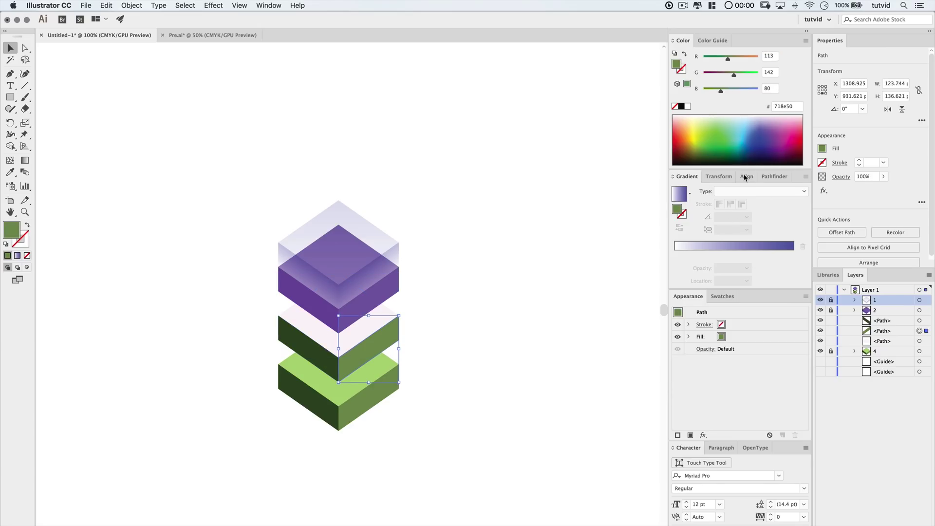
left_click(784, 106)
type("f3eef5")
key("Tab")
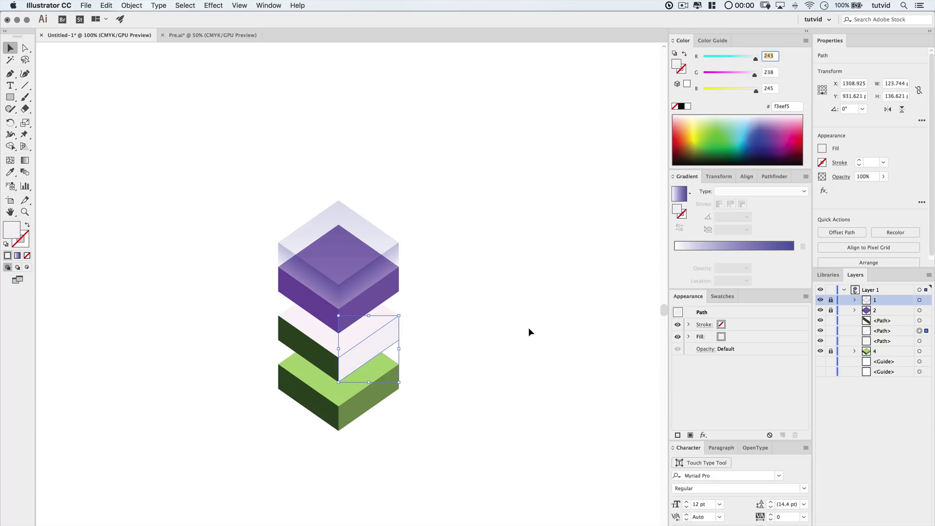
left_click(516, 362)
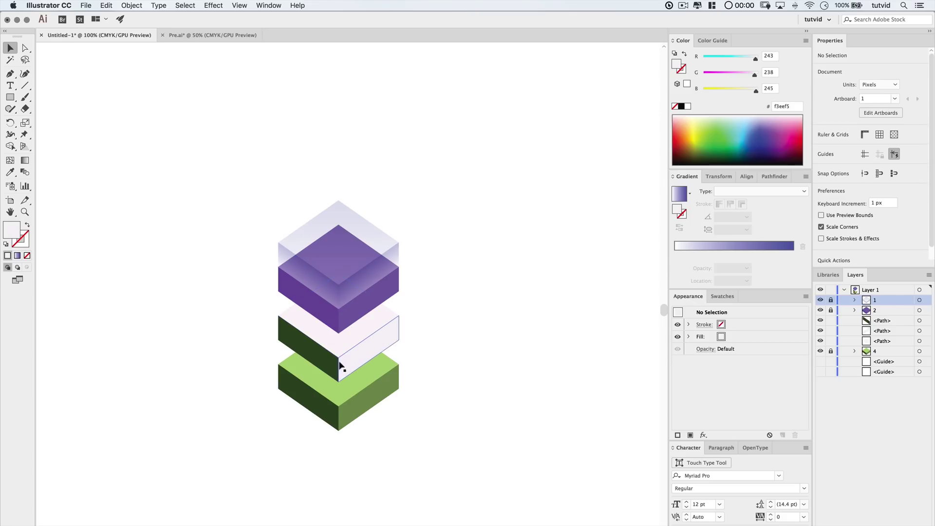
Colour the tier's left face pale lavender ede6f2.
left_click(321, 354)
left_click(787, 107)
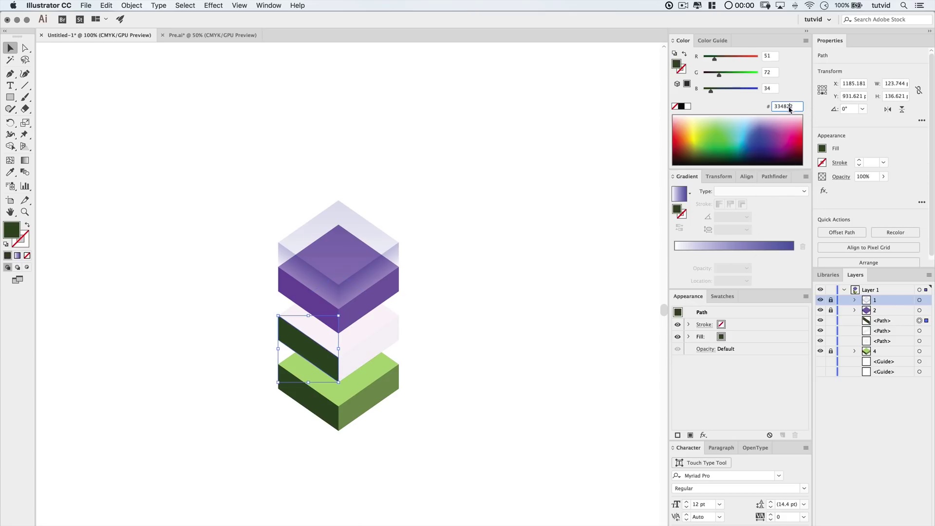
type("ede6f2")
key("Return")
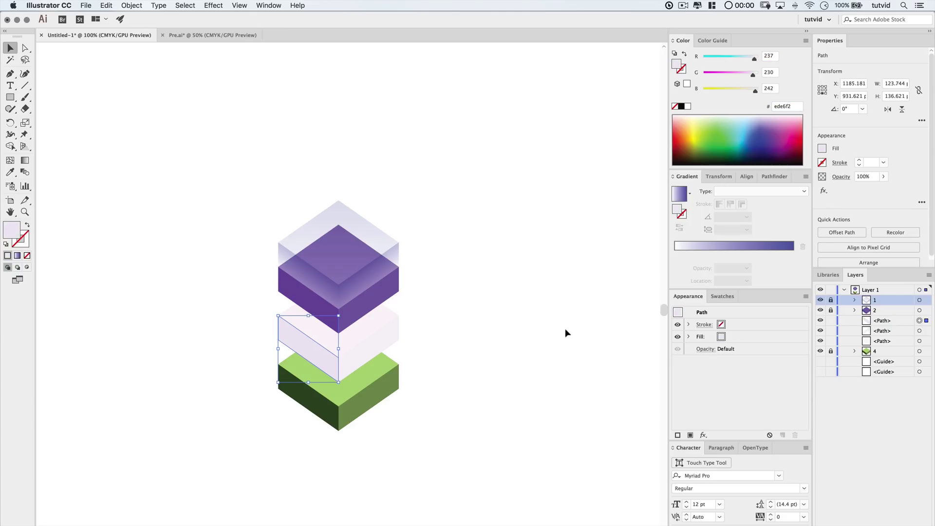
left_click(565, 329)
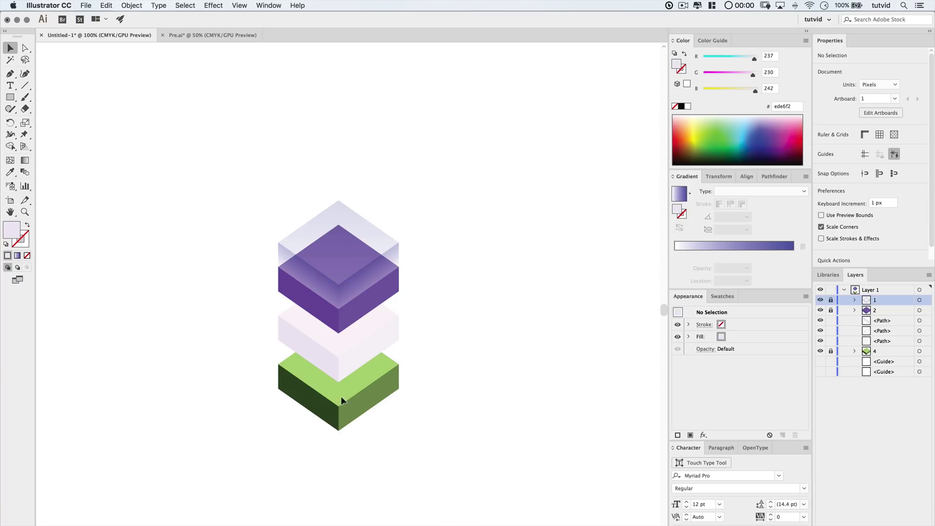
Group the middle tier's three faces and name the group 3.
left_click_drag(245, 296, 452, 383)
left_click(136, 4)
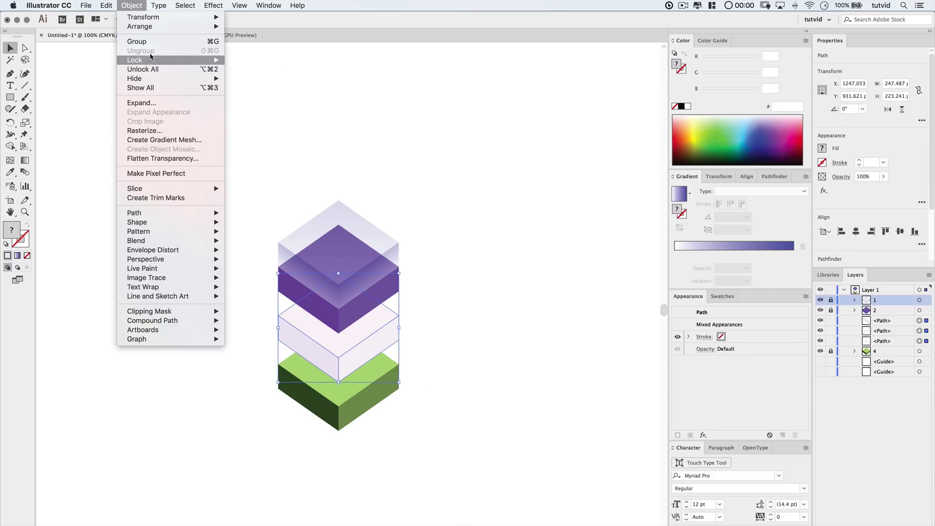
left_click(139, 40)
double_click(892, 323)
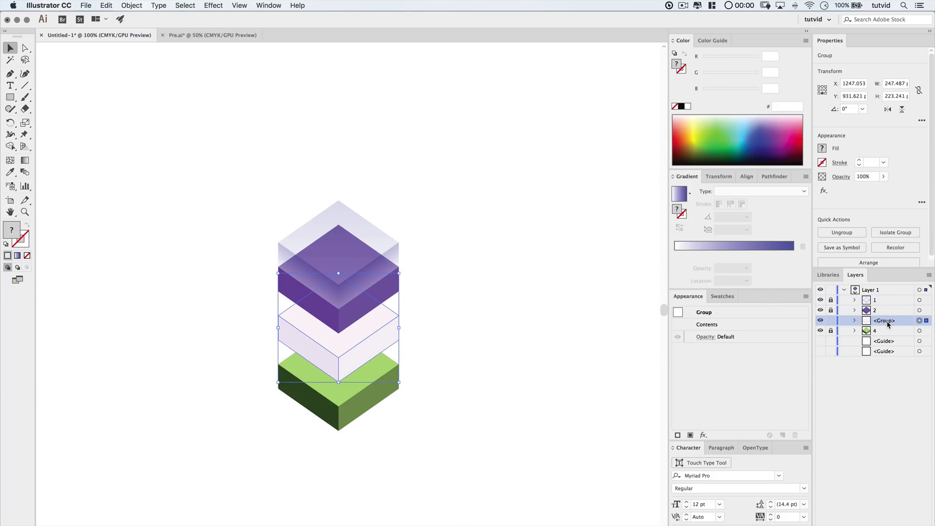
type("3")
key("Return")
Unlock group 4 and ungroup the bottom tier into separate faces.
left_click(830, 331)
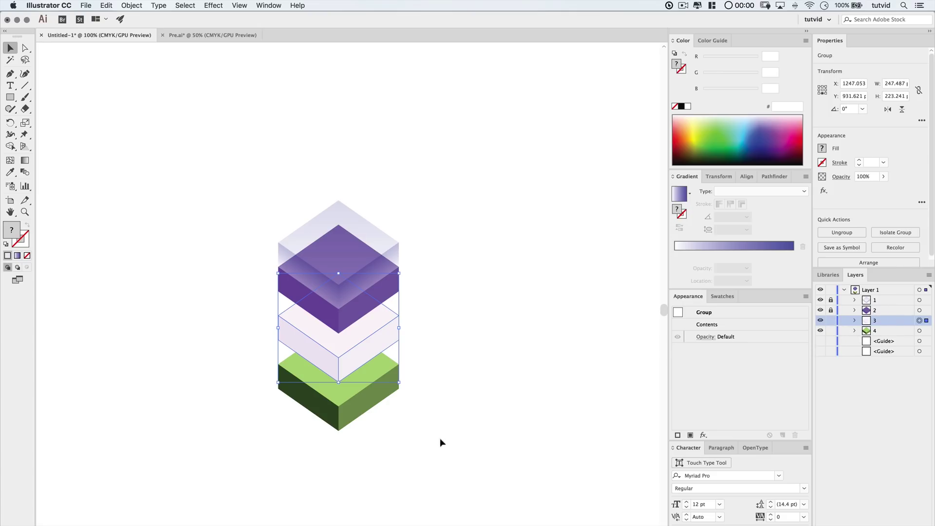
left_click(335, 414)
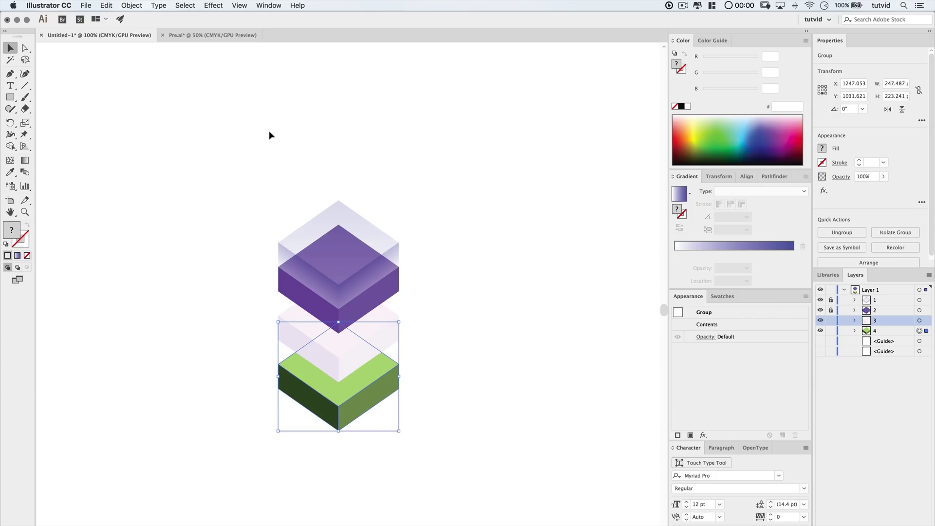
left_click(132, 6)
left_click(154, 50)
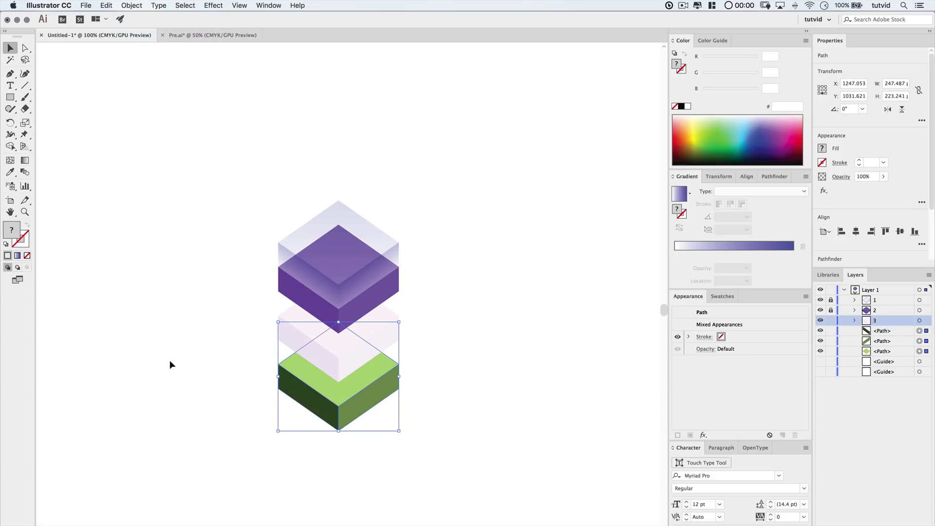
Eyedropper the middle tier's pale top, right and left colours onto the bottom tier's faces.
left_click(370, 372)
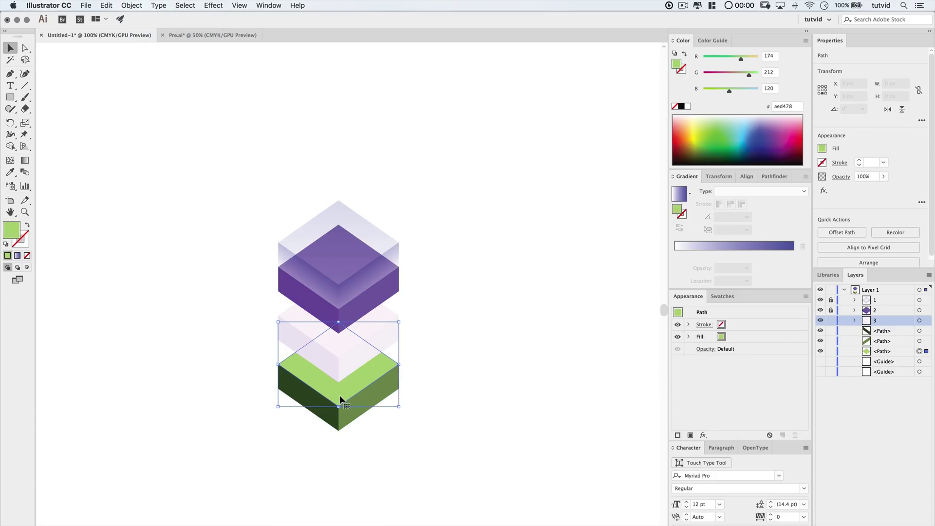
key("i")
left_click(382, 314)
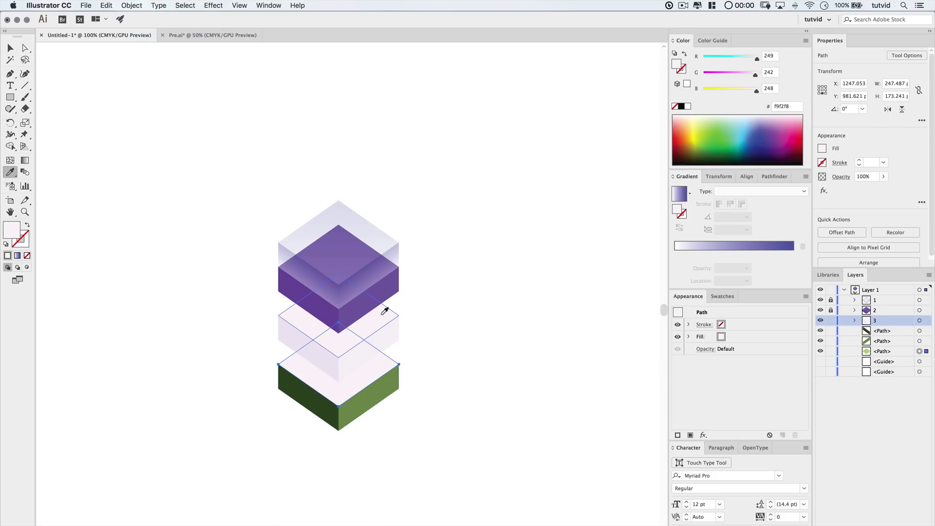
key("v")
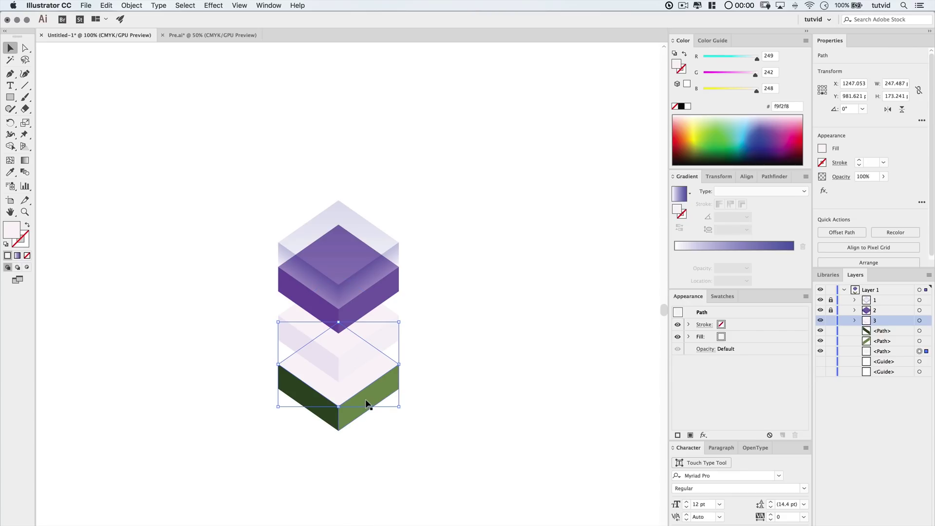
left_click(367, 404)
key("i")
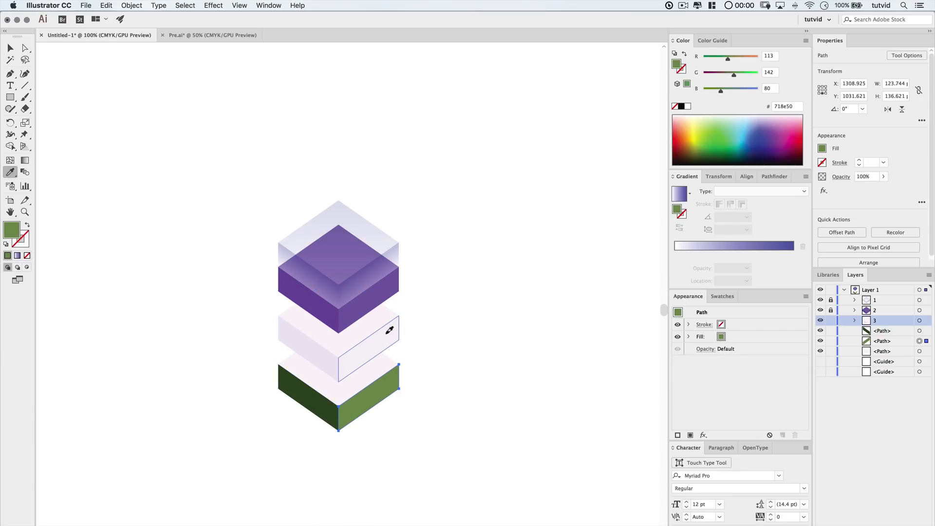
left_click(390, 330)
key("v")
left_click(308, 399)
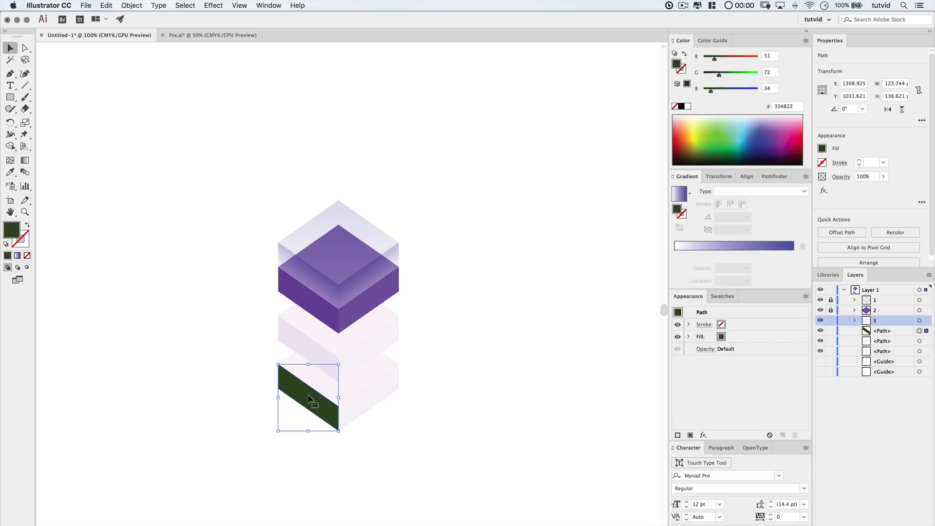
key("i")
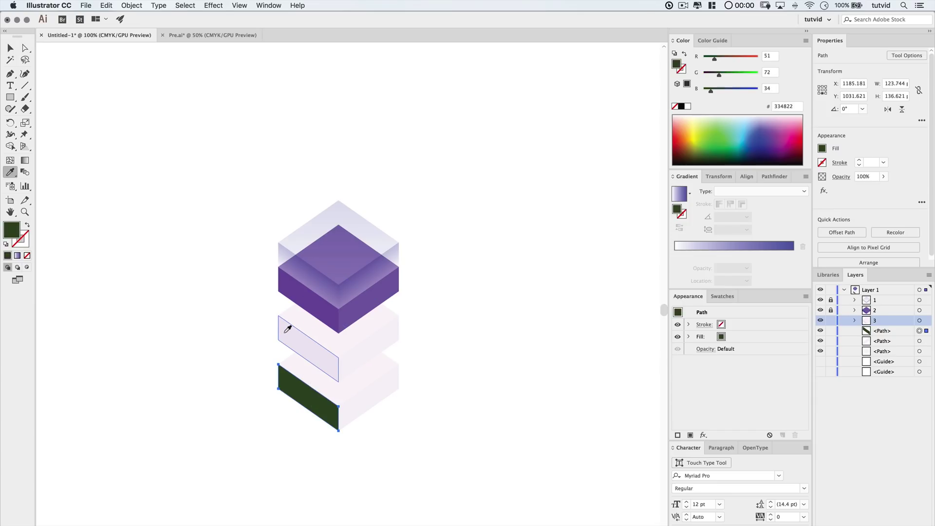
left_click(287, 331)
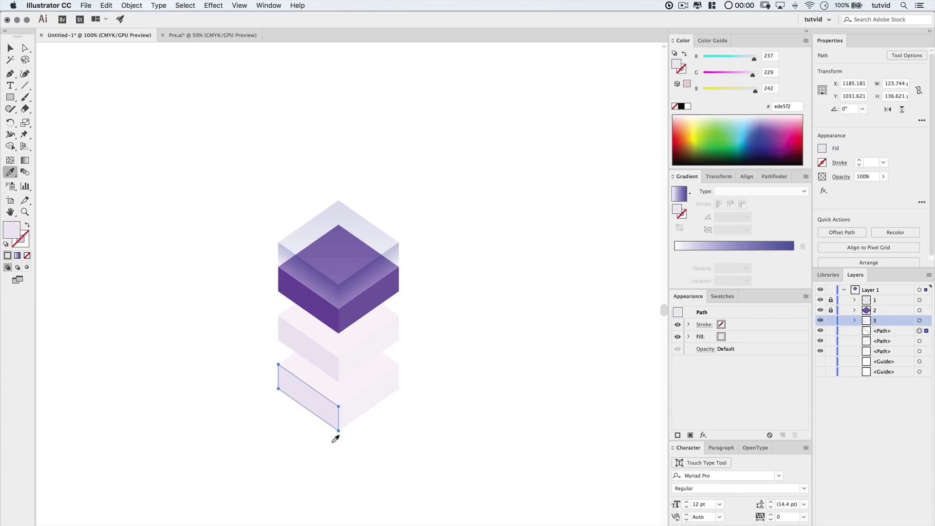
key("v")
Lock group 3, then regroup the bottom tier's faces as locked group 4.
left_click(411, 468)
scroll(375, 423, "left", 2)
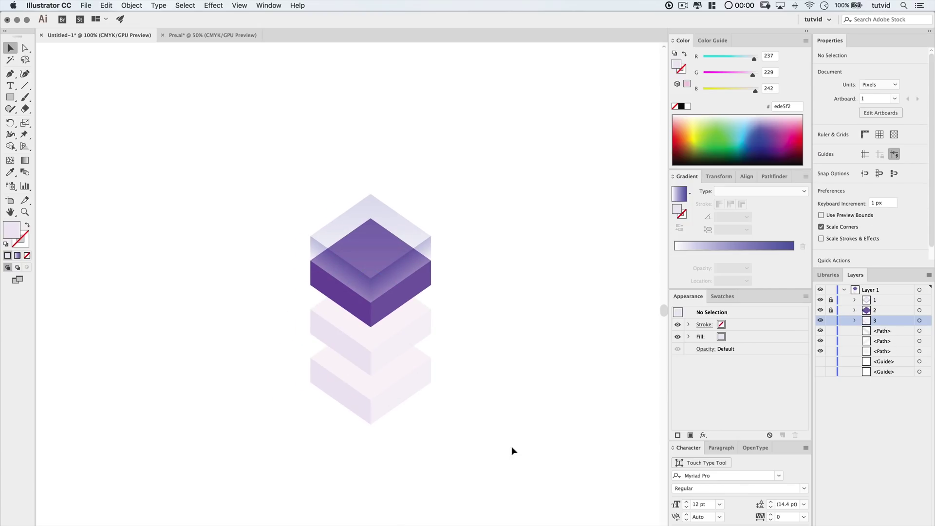
left_click(831, 321)
left_click_drag(486, 439, 289, 333)
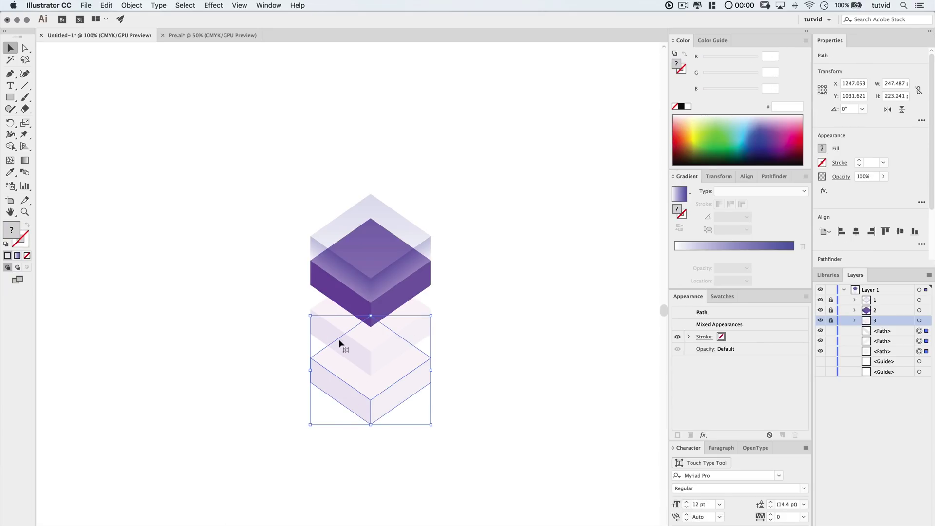
left_click(132, 5)
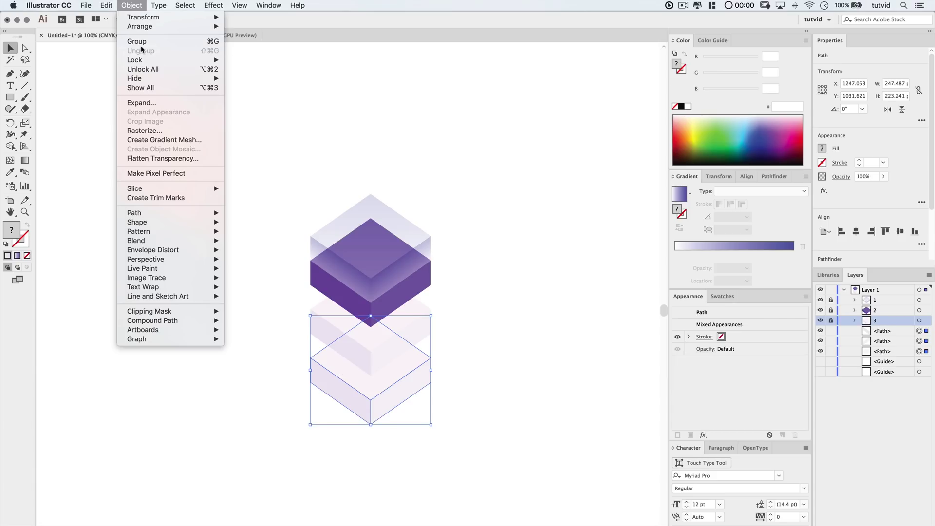
left_click(142, 42)
double_click(880, 332)
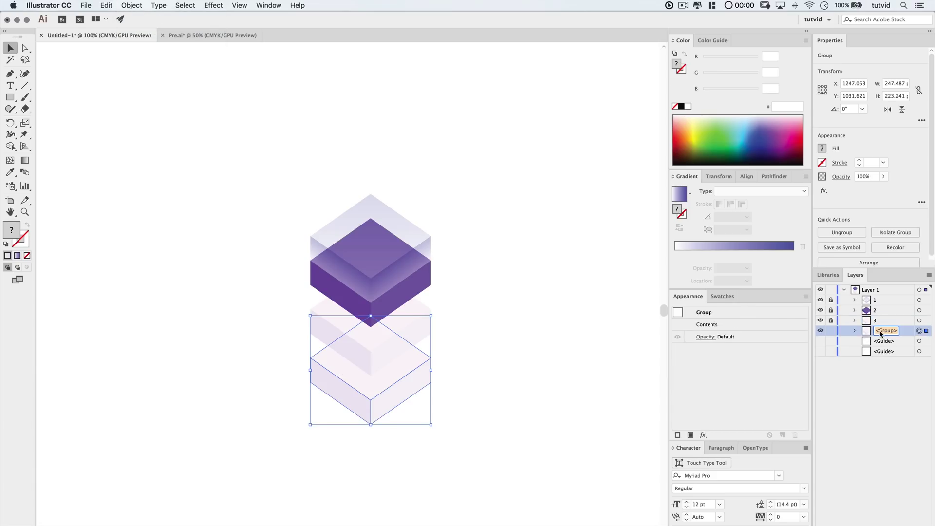
type("4")
left_click(830, 331)
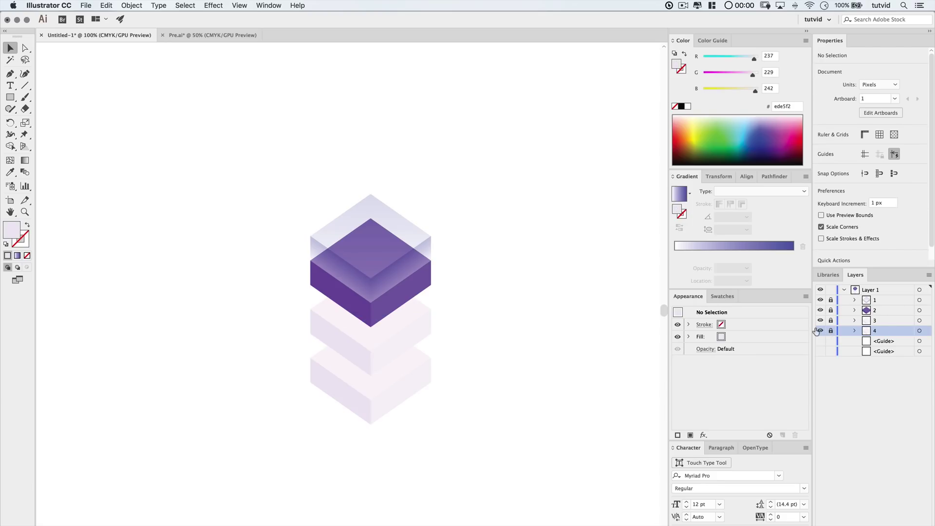
left_click_drag(463, 298, 486, 273)
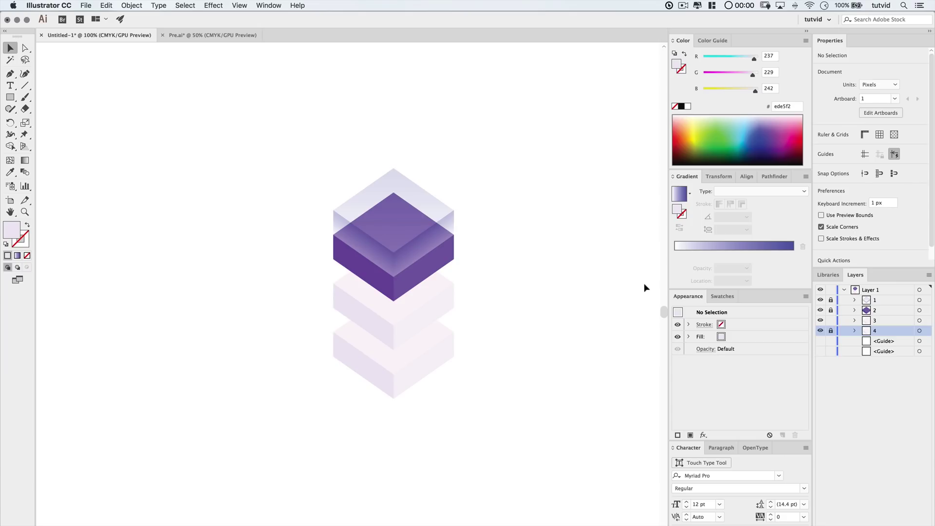
Draw a closed triangular path along the middle tier's left, front and right corners with the Pen tool.
left_click(9, 73)
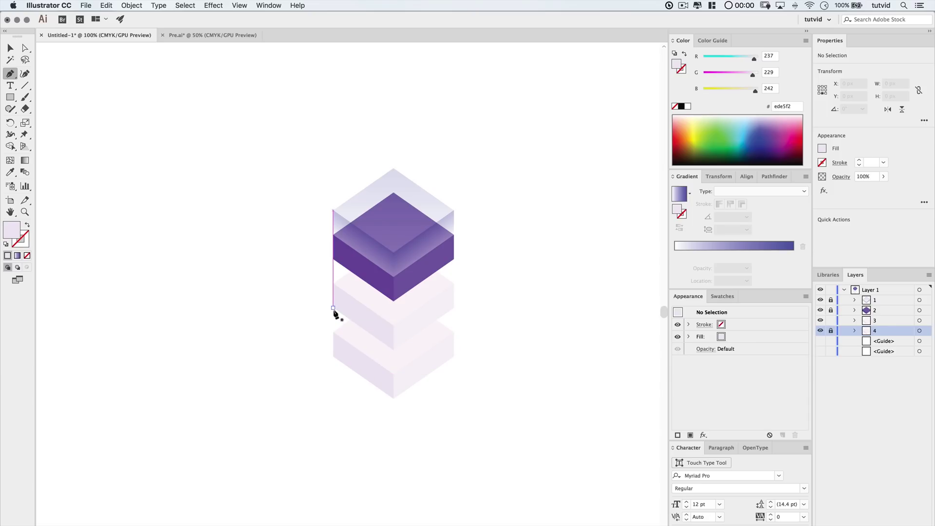
left_click(213, 5)
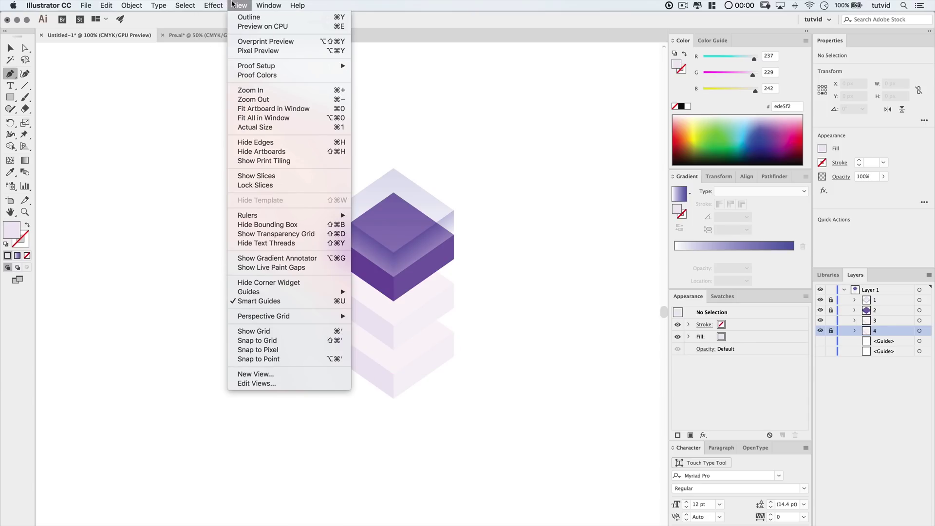
left_click(539, 389)
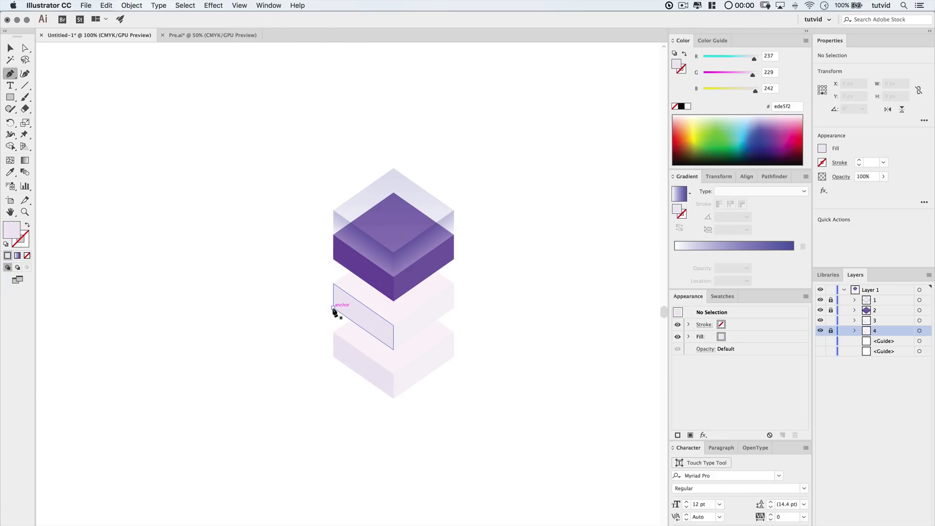
left_click(333, 308)
left_click(394, 350)
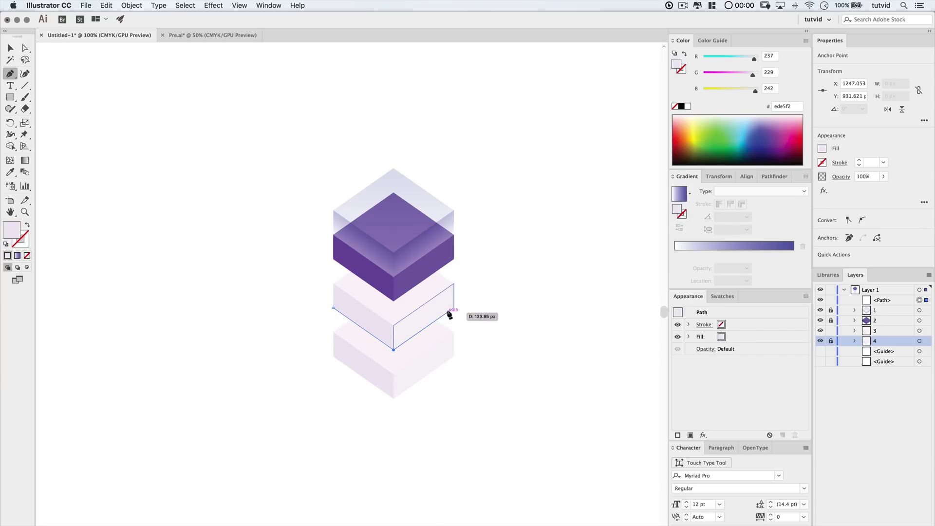
left_click(454, 308)
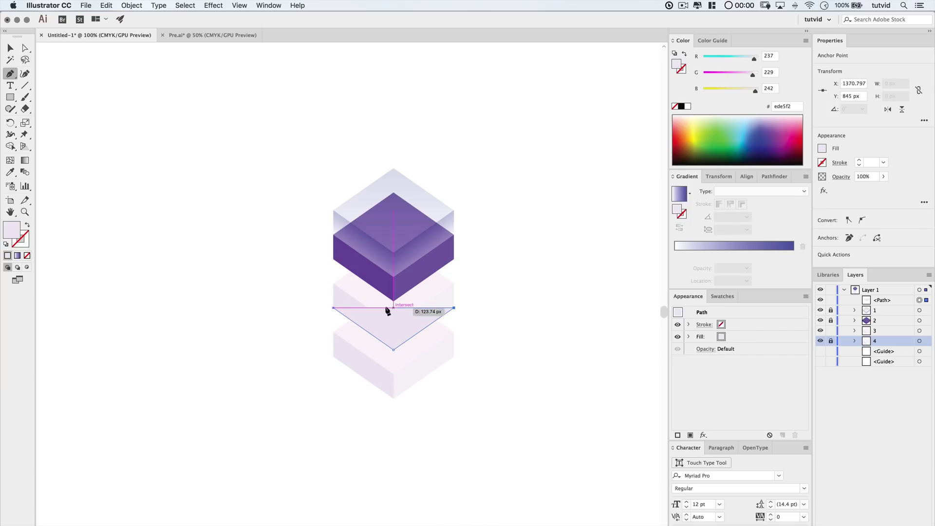
left_click(334, 308)
key("v")
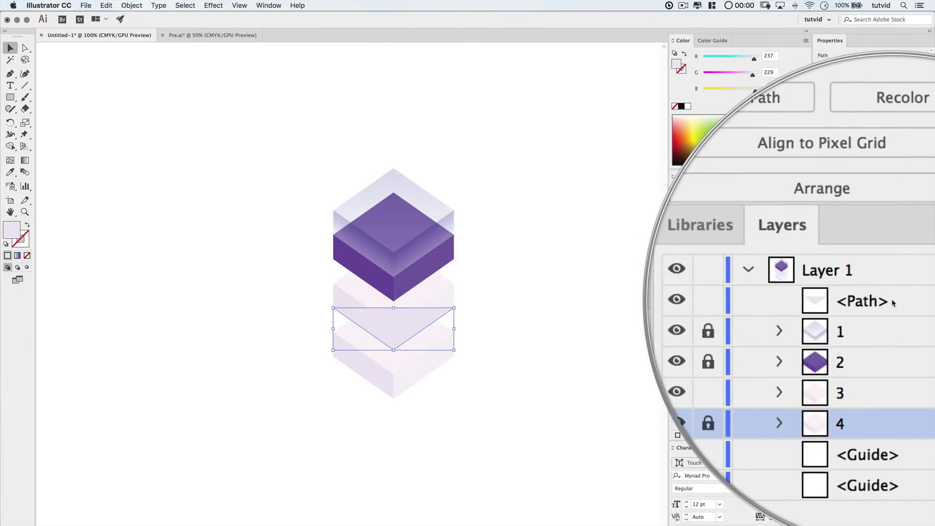
Move the path between tiers 3 and 4, lock tier 3, and name the path 3-shadow.
left_click_drag(884, 300, 879, 337)
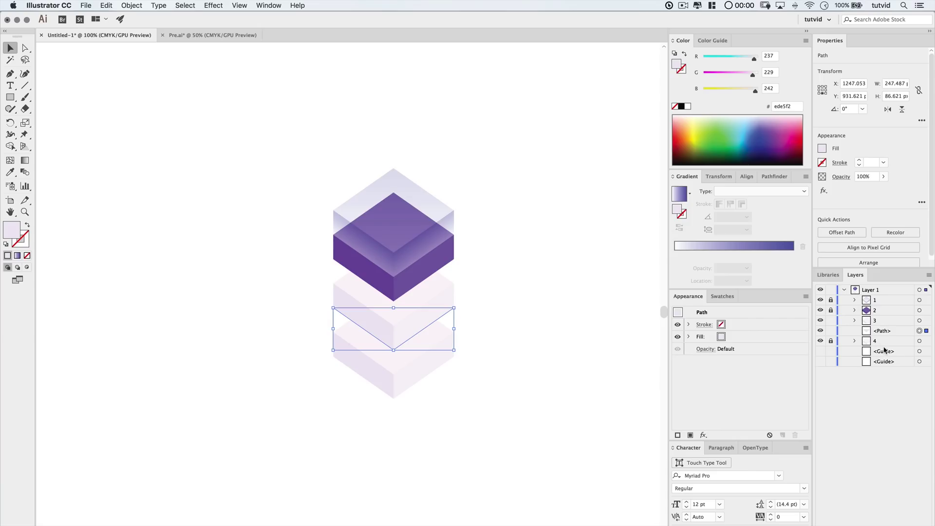
left_click(831, 321)
double_click(879, 332)
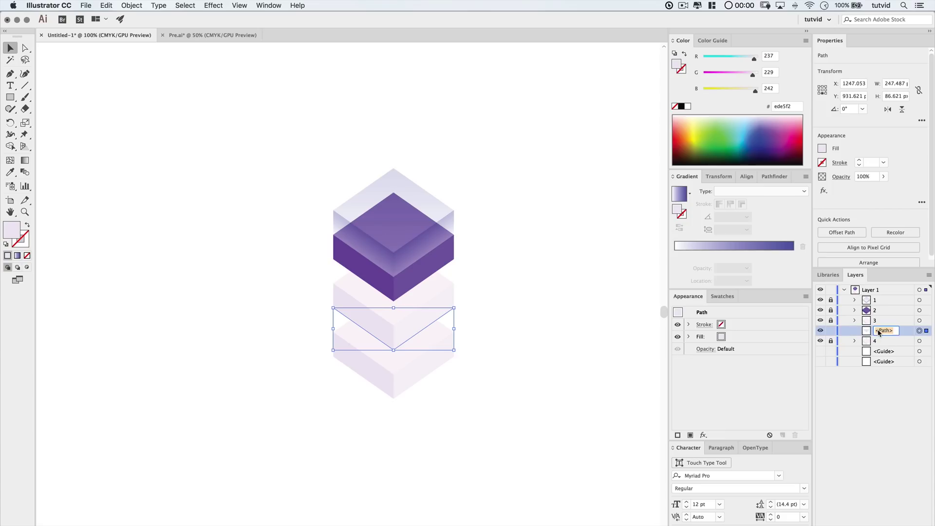
type("3-shadow")
key("Return")
Open Drop Shadow with preview on and set the shadow colour to purple #604c7f.
left_click(213, 5)
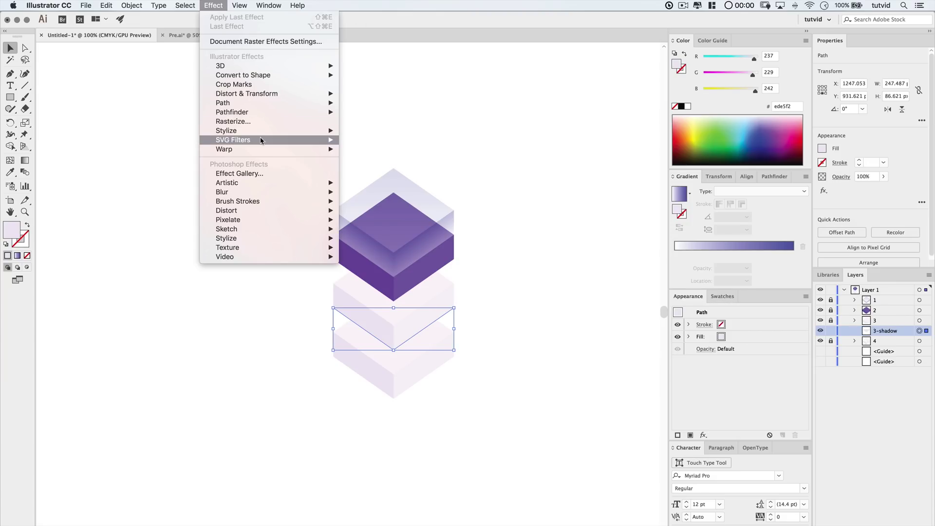
mouse_move(272, 130)
left_click(381, 130)
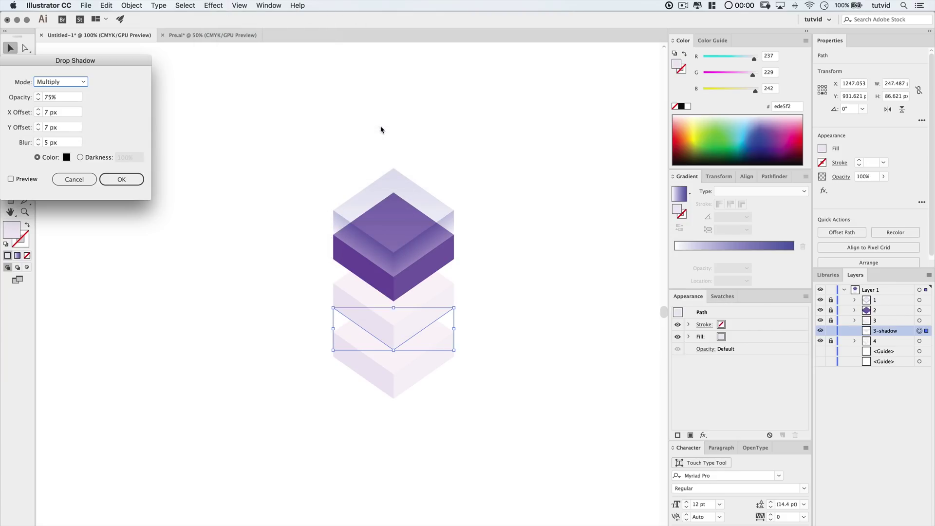
left_click_drag(100, 65, 268, 102)
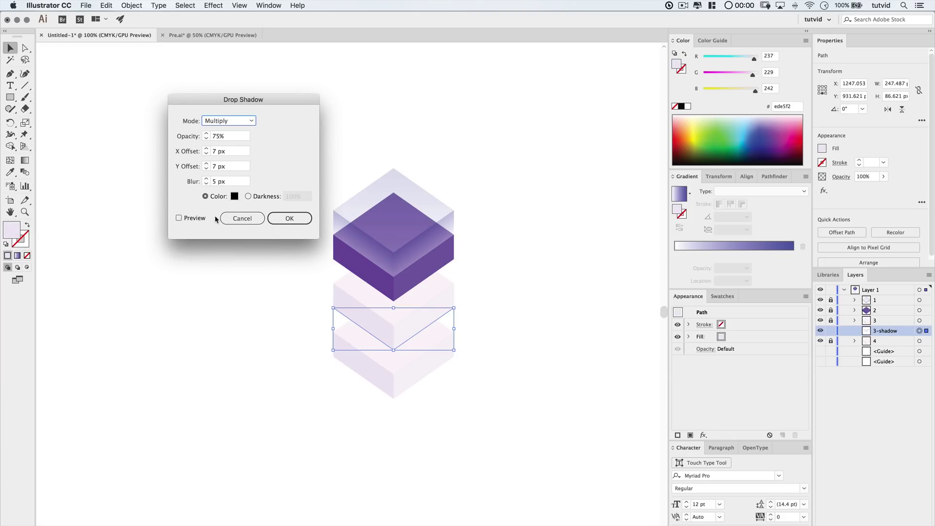
left_click(188, 221)
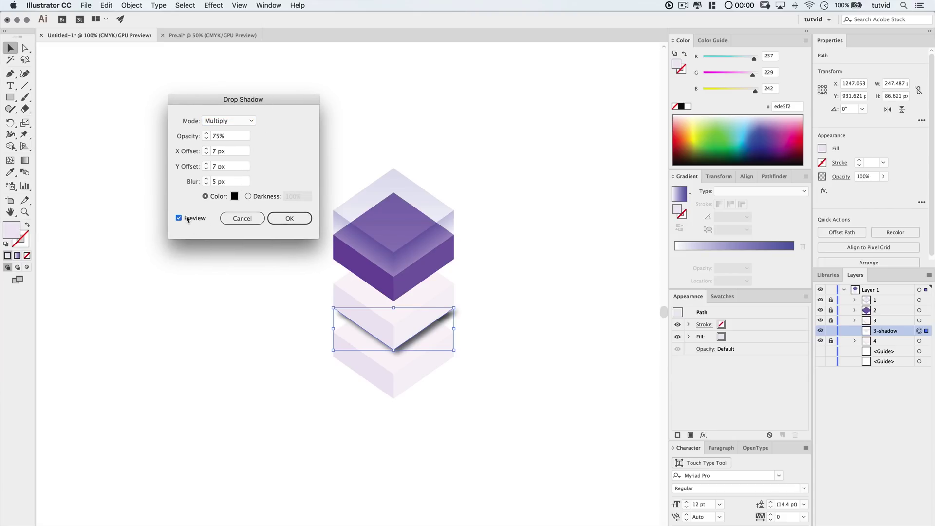
left_click(236, 198)
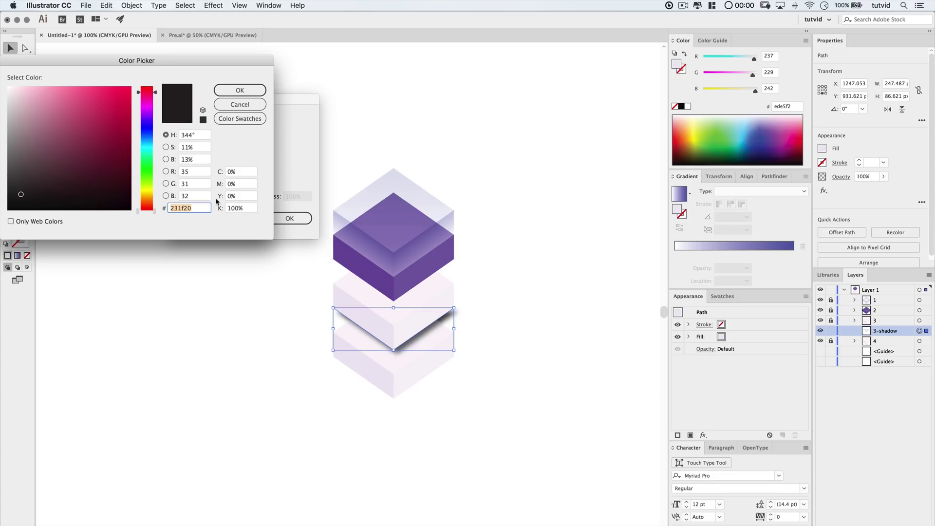
left_click_drag(218, 69, 661, 84)
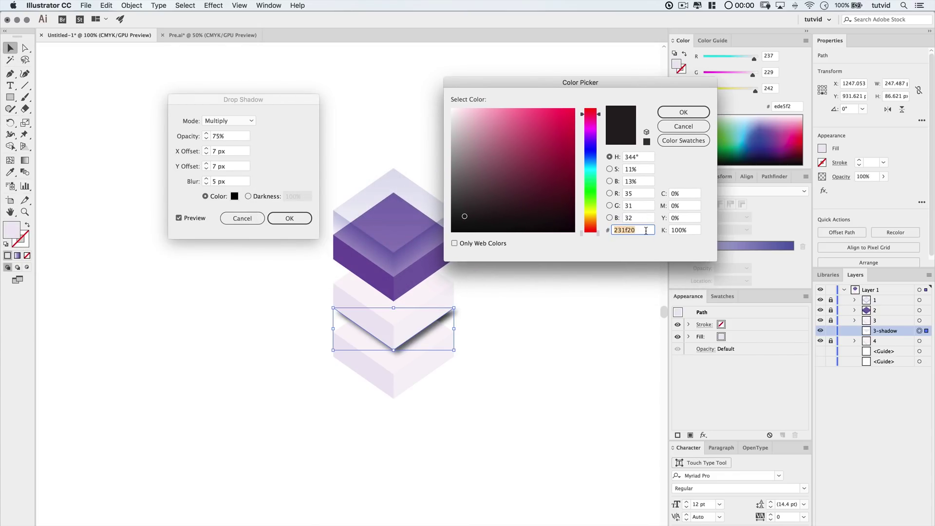
type("604c7f")
key("Tab")
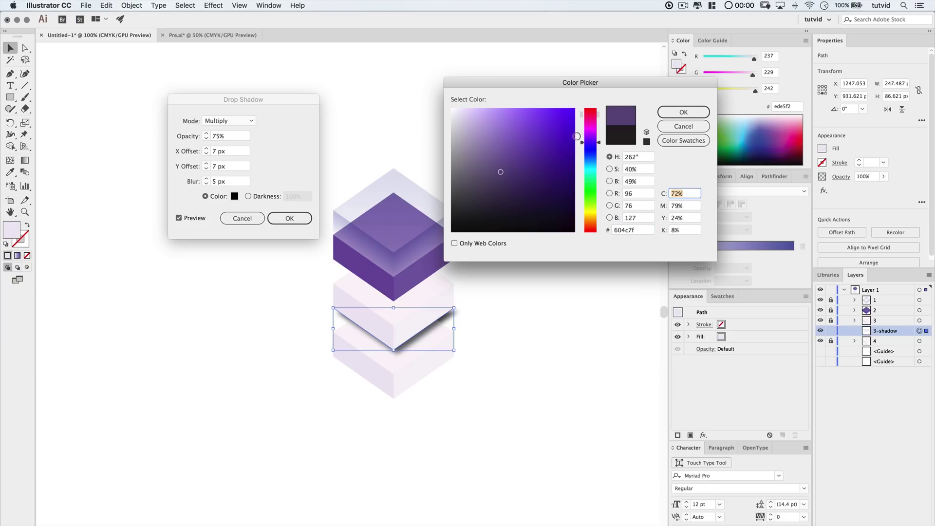
left_click(696, 116)
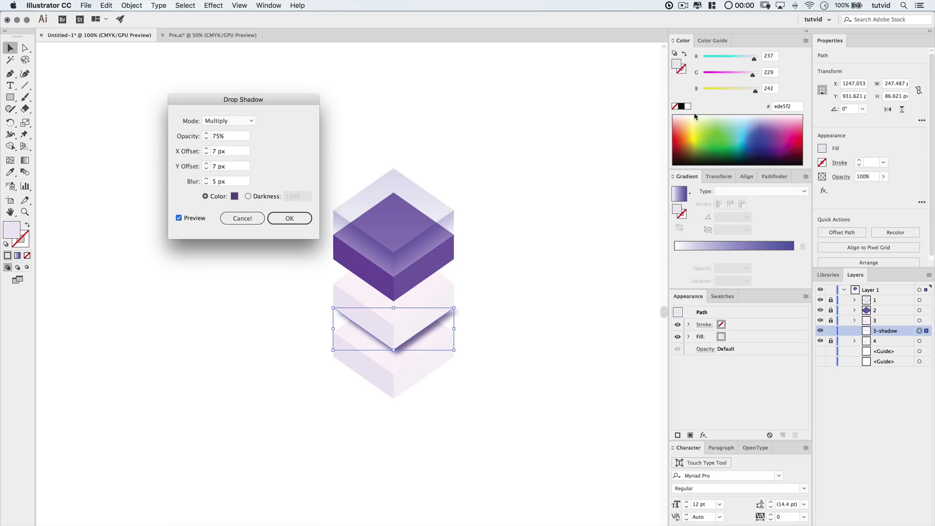
Set blur 15 px, X offset 0 px, Normal mode and 30% opacity, then apply the shadow.
left_click(213, 182)
type("1")
left_click(242, 205)
triple_click(224, 151)
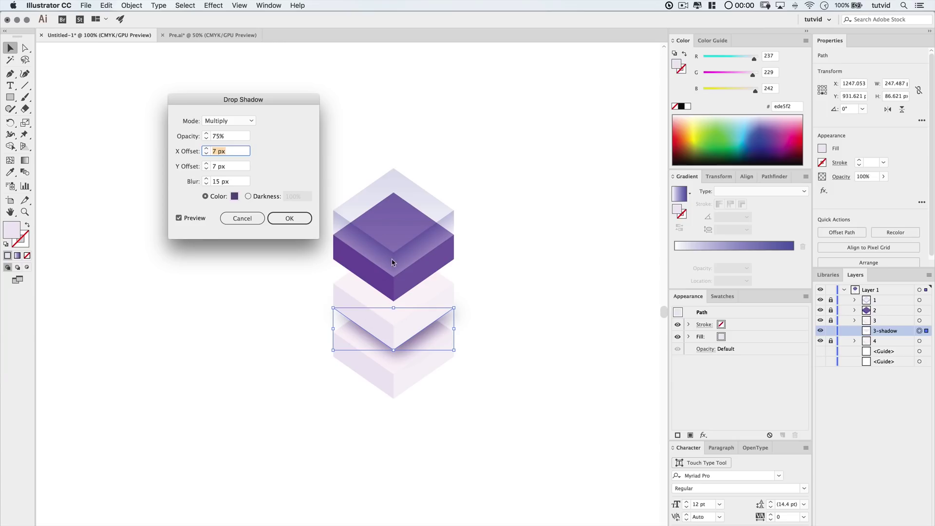
type("0")
key("Tab")
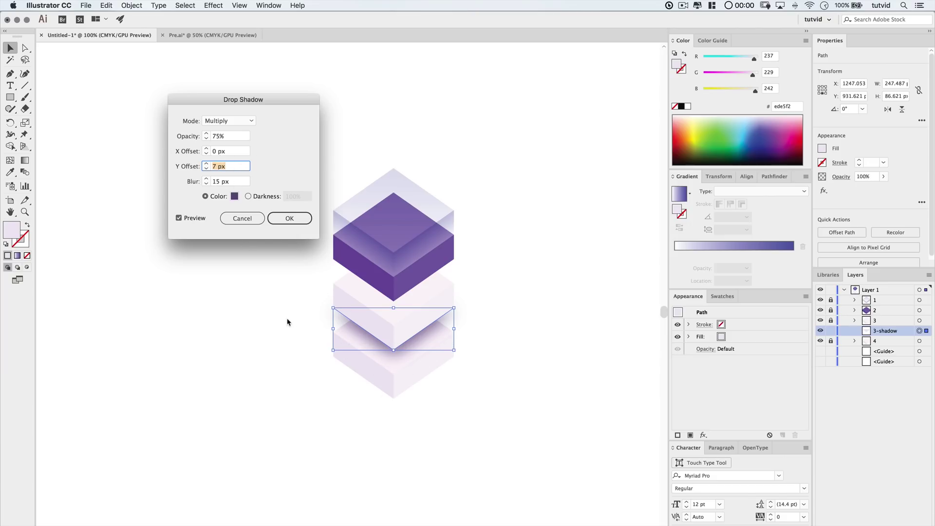
left_click(240, 123)
left_click(223, 131)
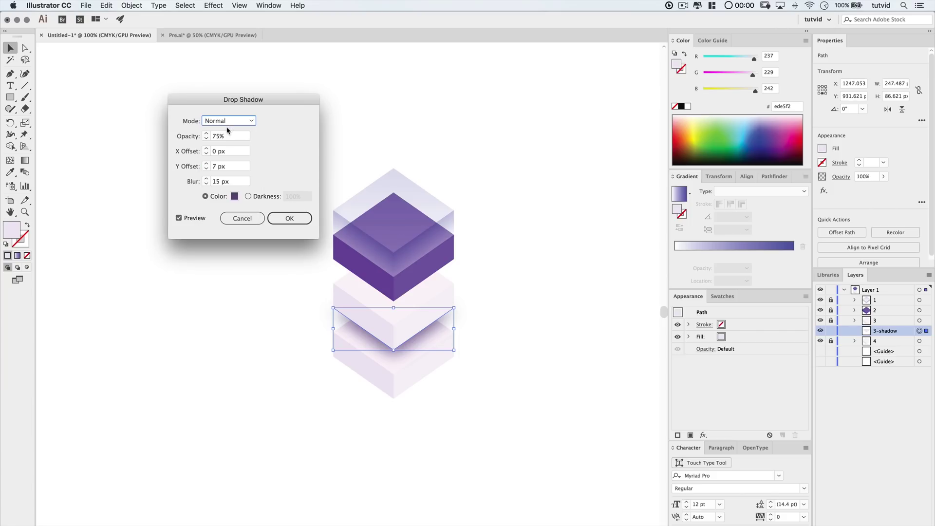
double_click(224, 138)
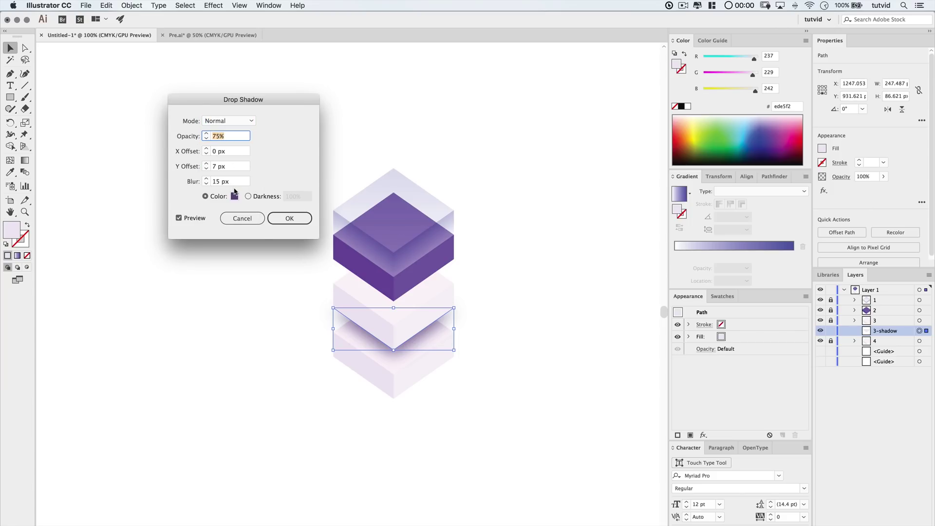
type("30")
key("Tab")
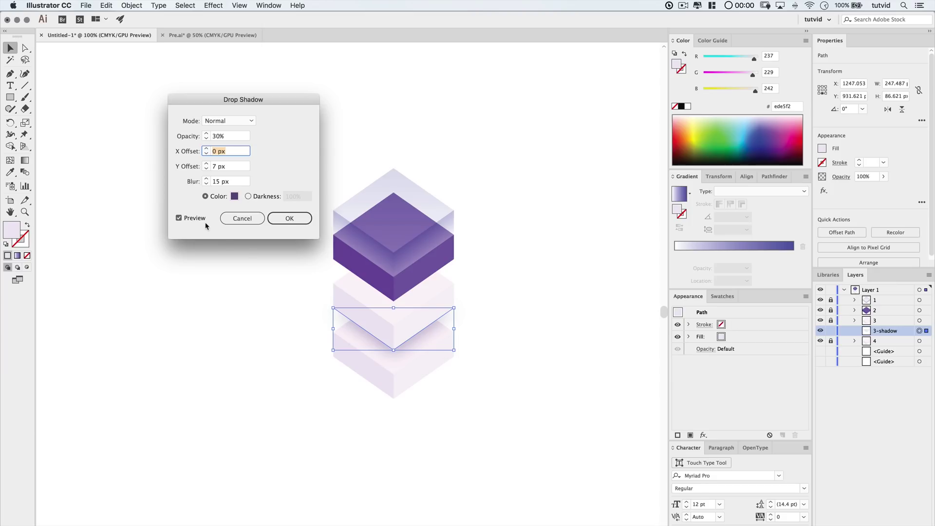
left_click(285, 218)
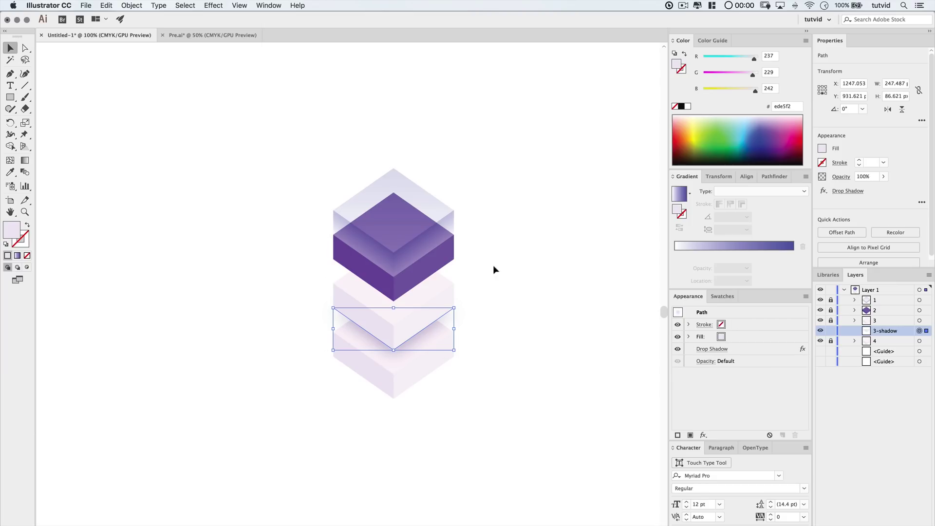
Draw a closed triangular path along the purple cube's left, bottom and right corners.
left_click(577, 340)
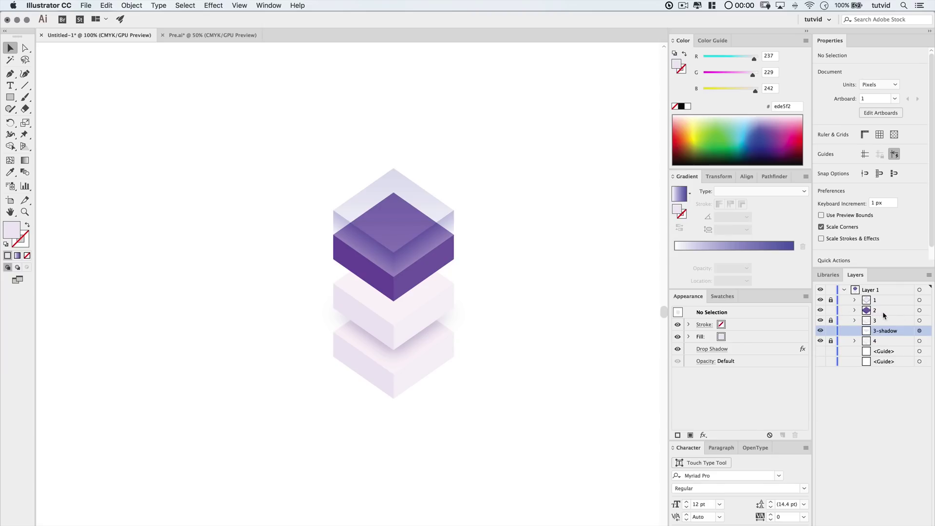
left_click(12, 75)
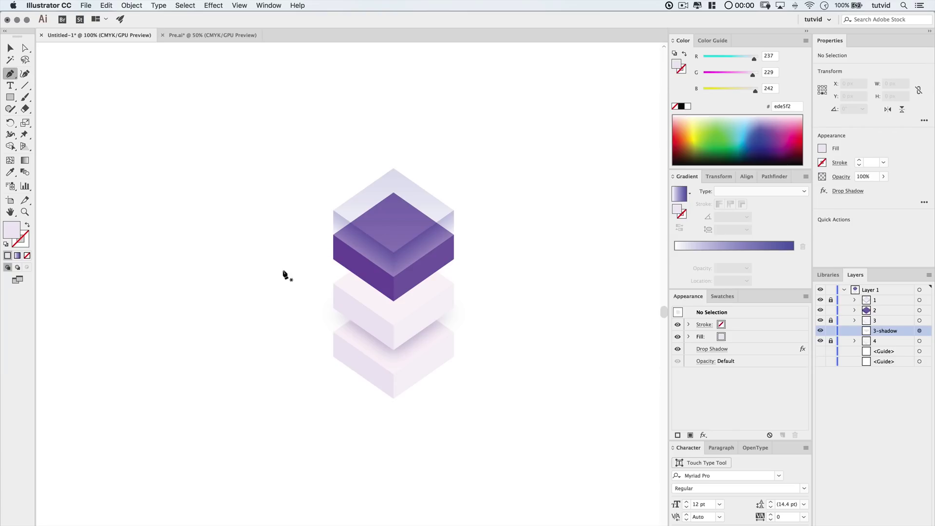
left_click(333, 258)
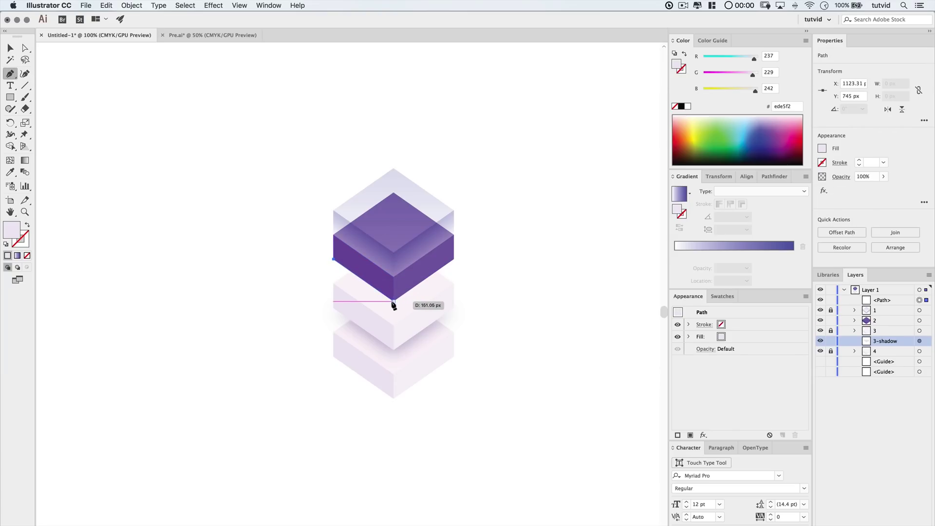
left_click(394, 301)
left_click(454, 259)
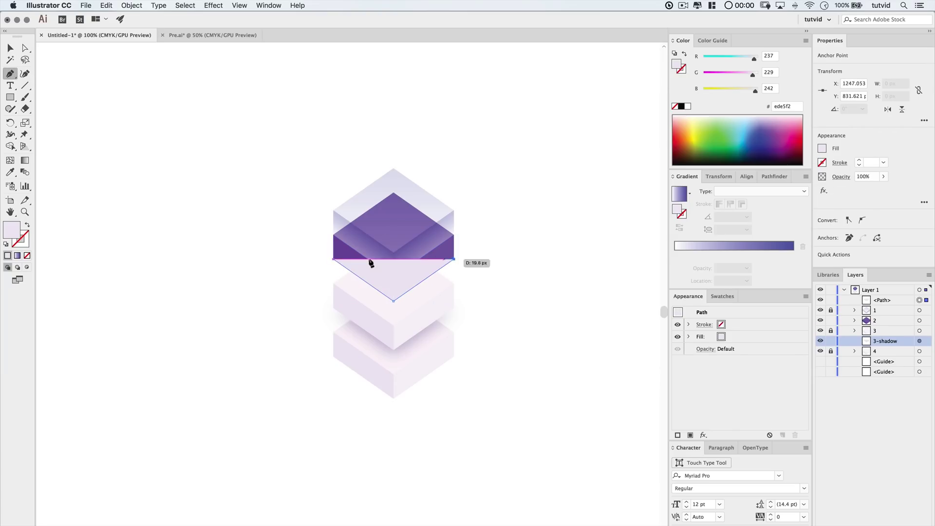
left_click(333, 259)
key("v")
Move the path below tier 2, lock tier 2, and name the path 2-shadow.
left_click_drag(882, 301, 887, 326)
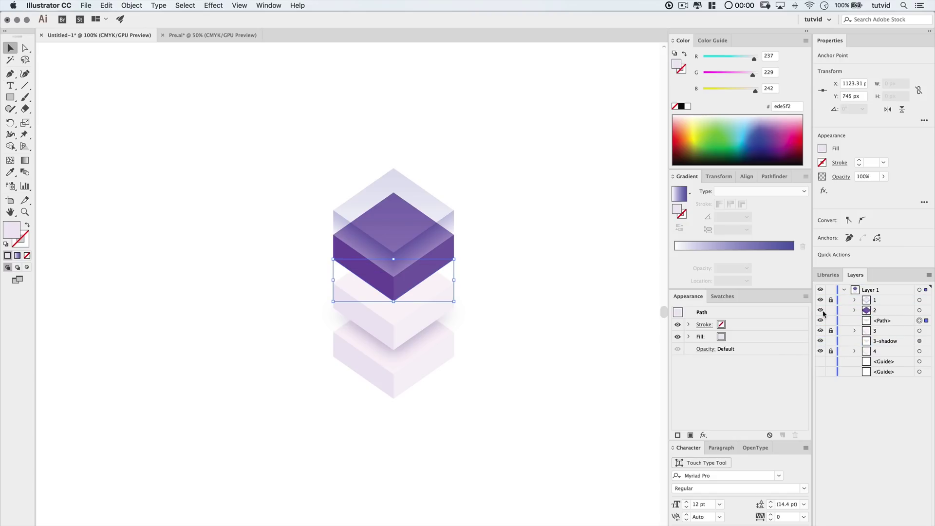
left_click(831, 310)
double_click(882, 321)
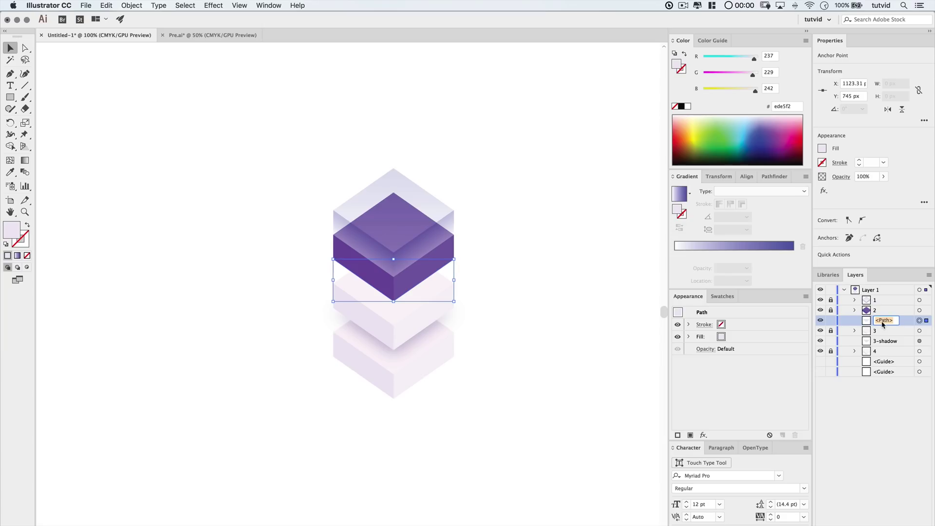
type("2-shadow")
key("Return")
Reapply the same purple drop shadow to 2-shadow and deselect.
left_click(214, 6)
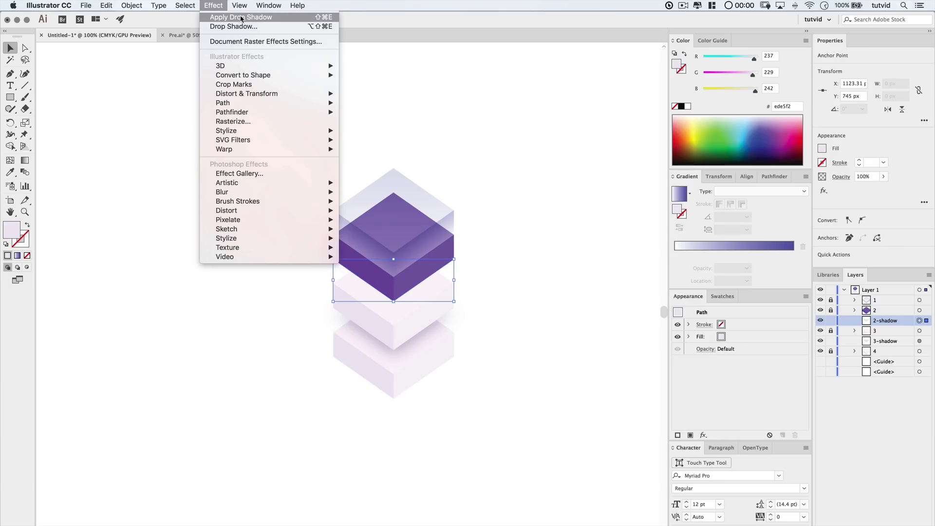
left_click(242, 17)
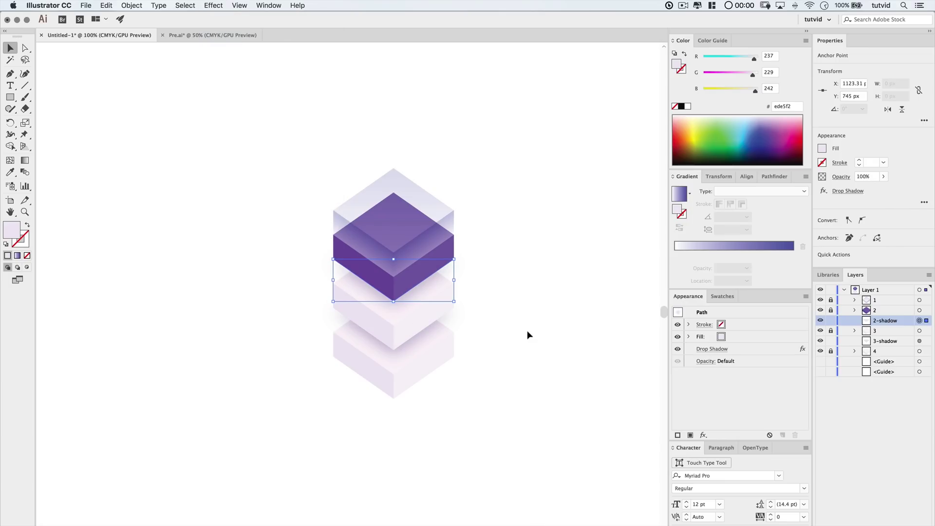
left_click(572, 348)
Lock 2-shadow and 3-shadow, collapse Layer 1, and zoom out to view the whole stack.
left_click(831, 320)
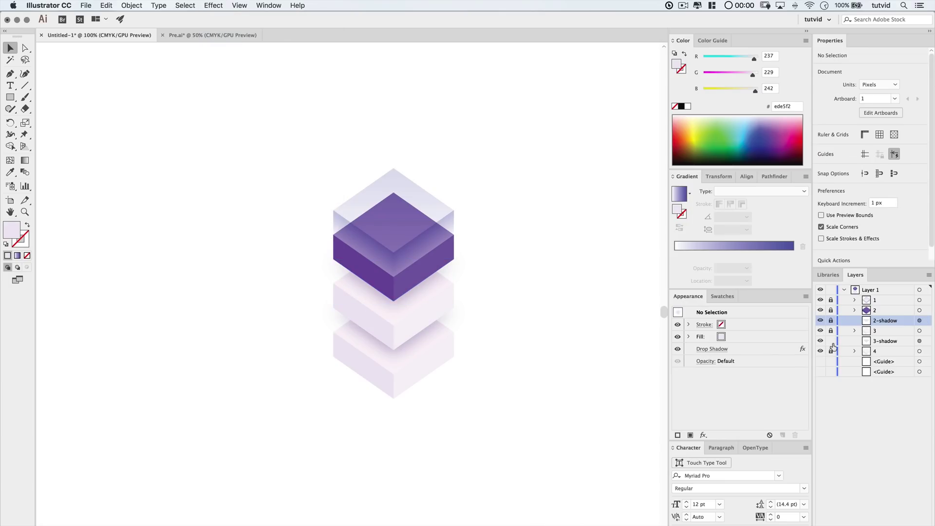
left_click(831, 341)
left_click(846, 290)
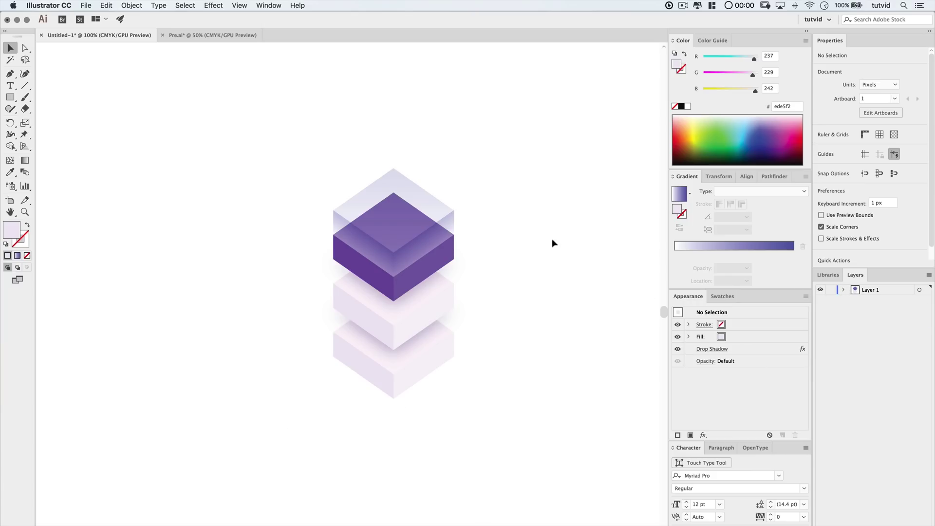
scroll(415, 250, "down", 3)
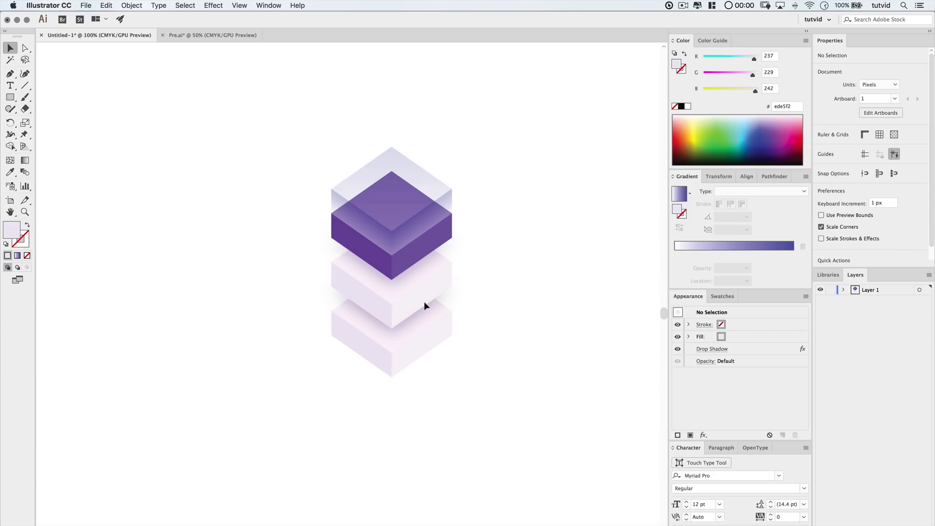
key("super+minus")
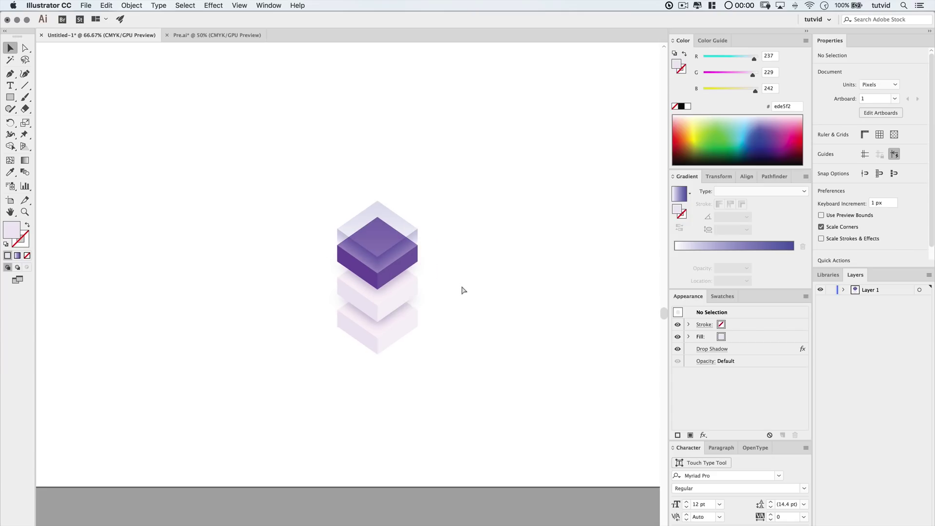
scroll(443, 291, "up", 2)
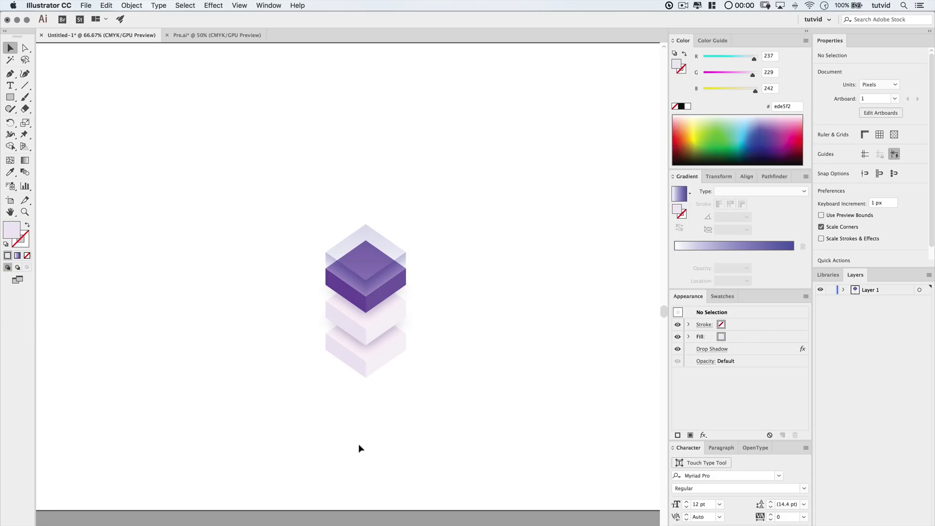